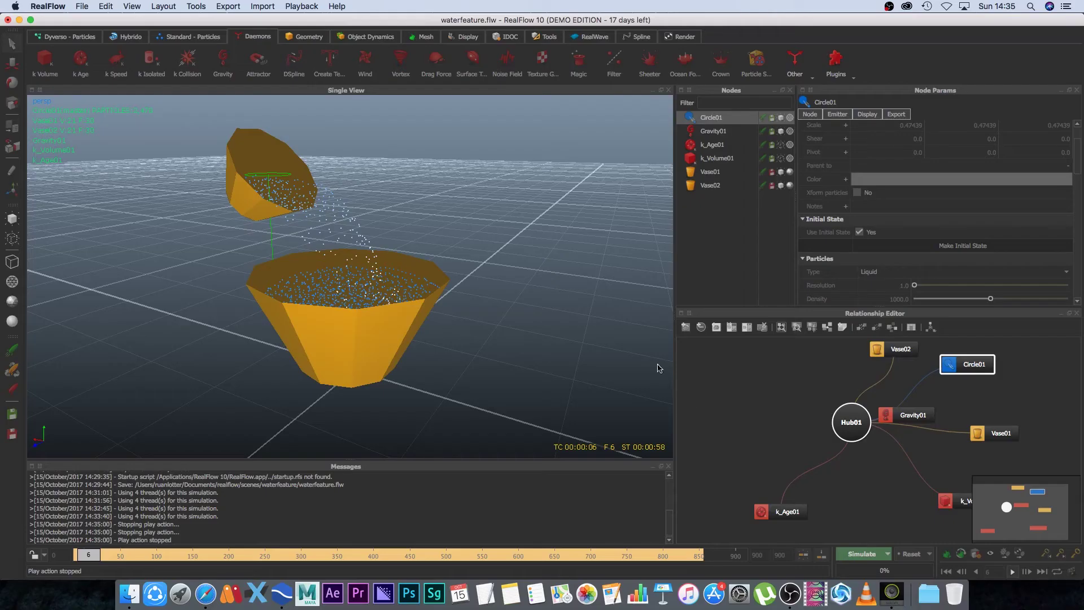
Review the playing water simulation from slightly different angles and return the timeline to the first frame
left_click_drag(527, 316, 515, 327, "alt")
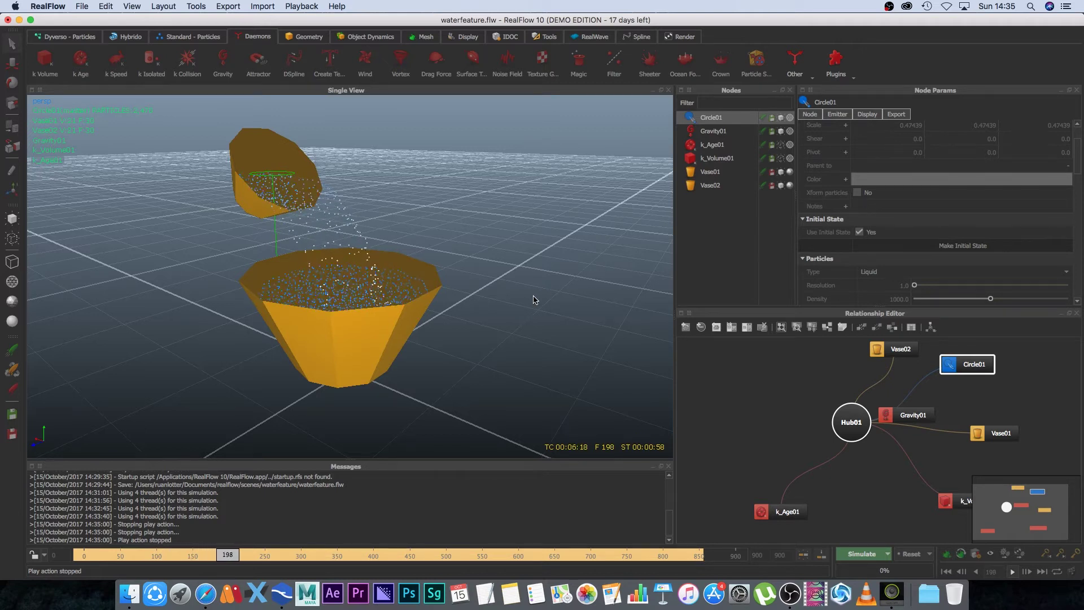
left_click_drag(530, 346, 551, 331, "alt")
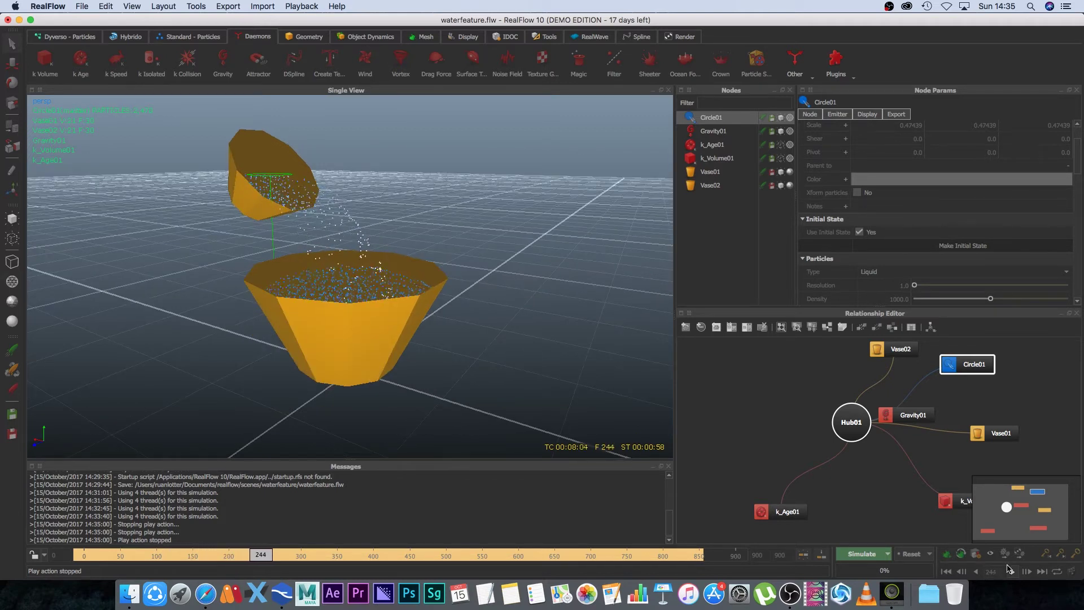
left_click(946, 571)
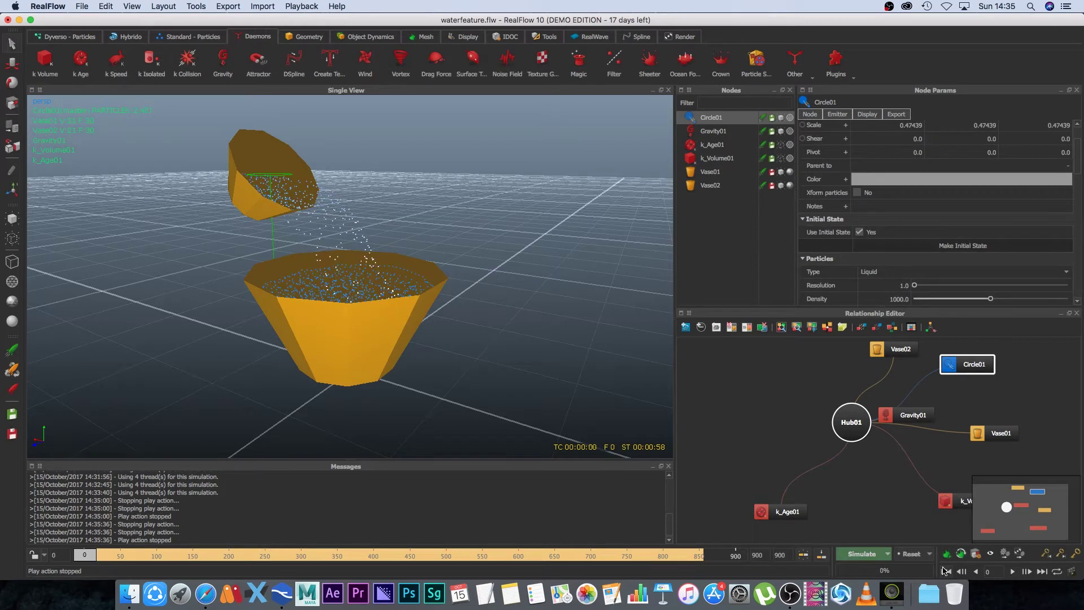
Create a new project named WF, discarding the data of the current scene
left_click(78, 6)
left_click(105, 23)
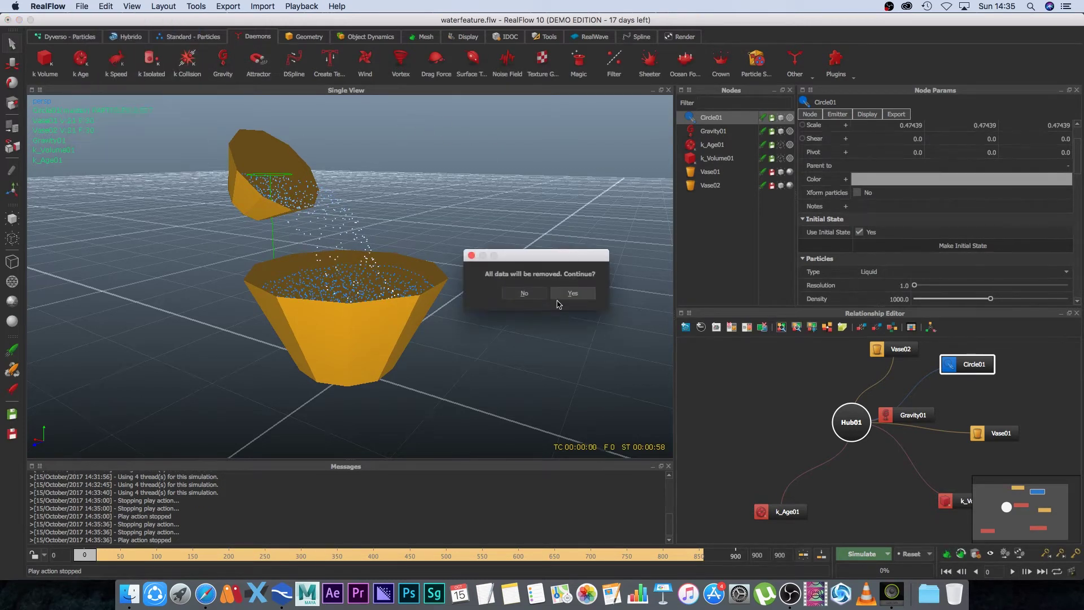
left_click(572, 293)
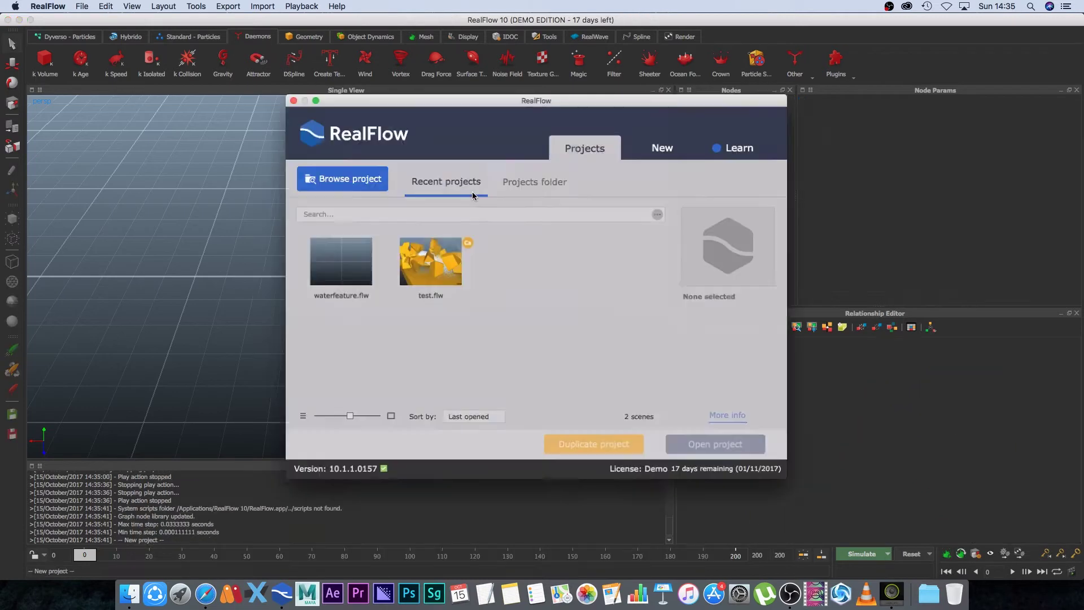
left_click(662, 145)
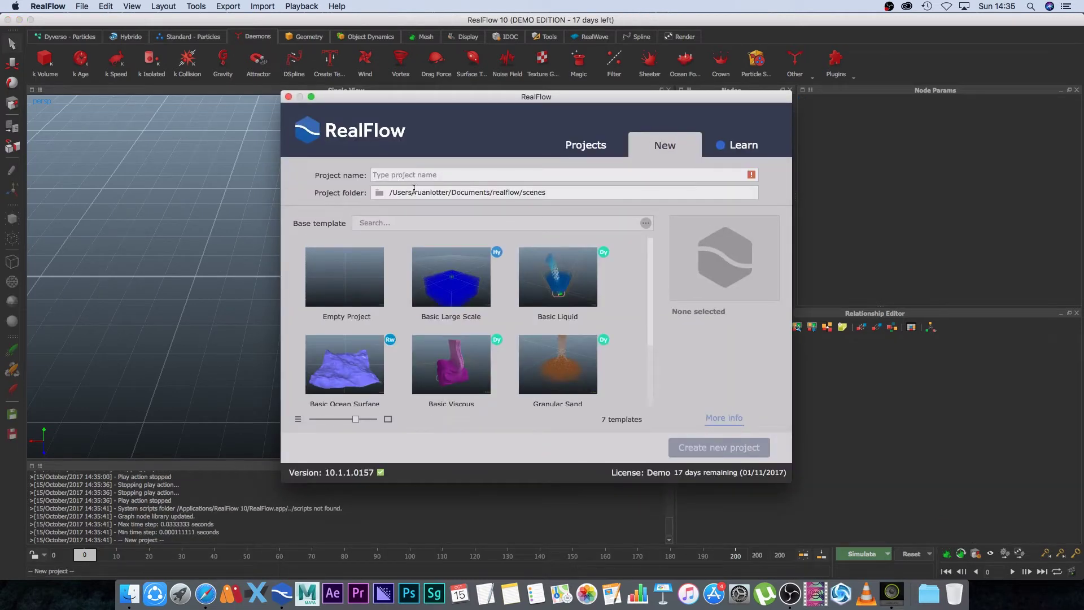
type("WF")
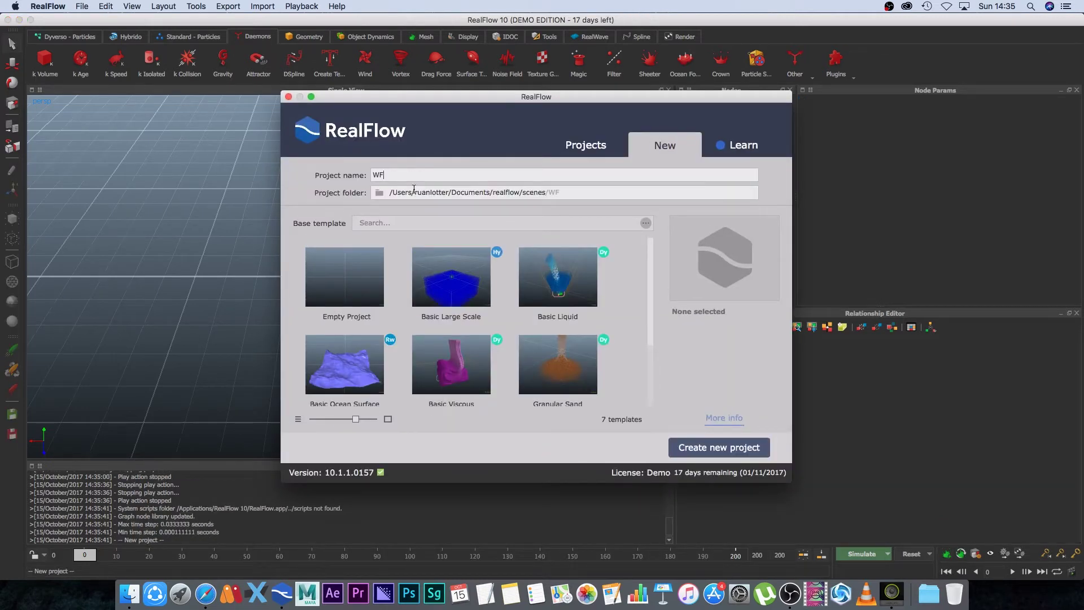
left_click(714, 448)
Add a Gravity daemon and move it along the X axis, well away from the scene's origin
left_click_drag(506, 357, 342, 210, "alt")
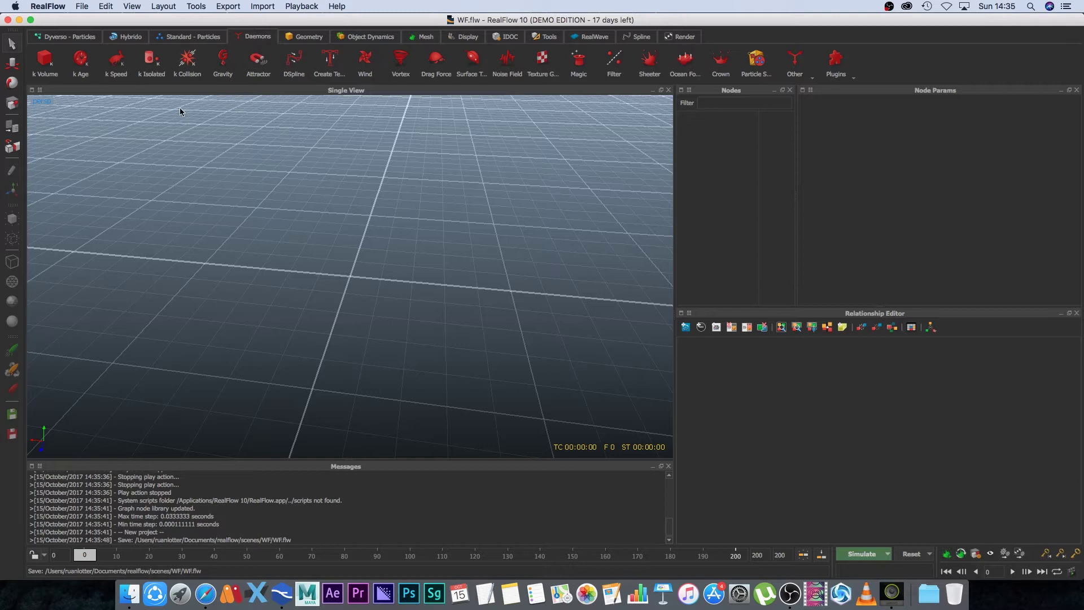
left_click(222, 59)
key("w")
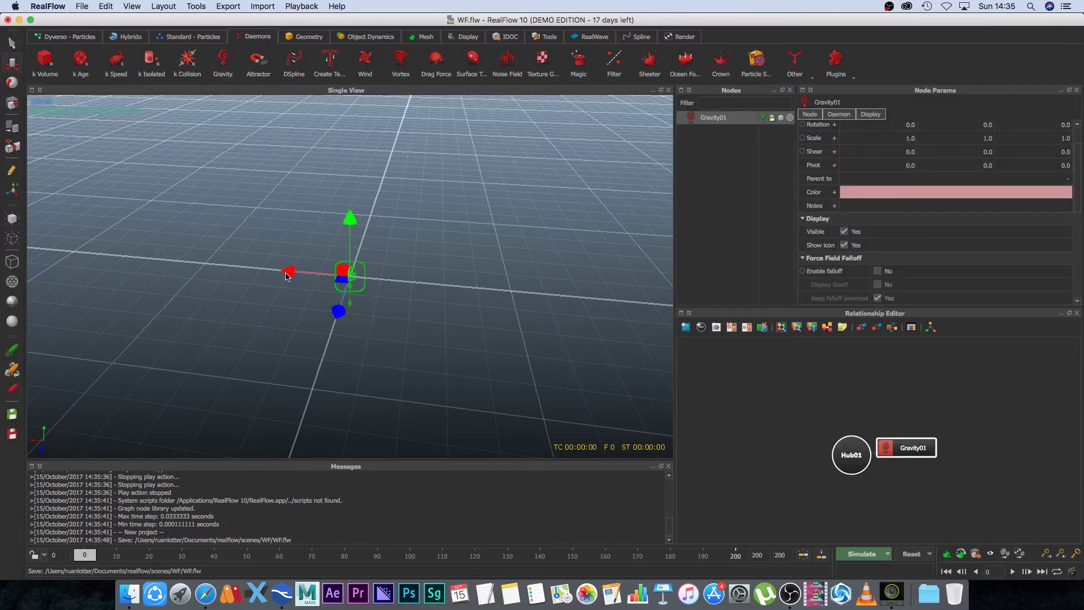
left_click_drag(288, 271, 521, 292)
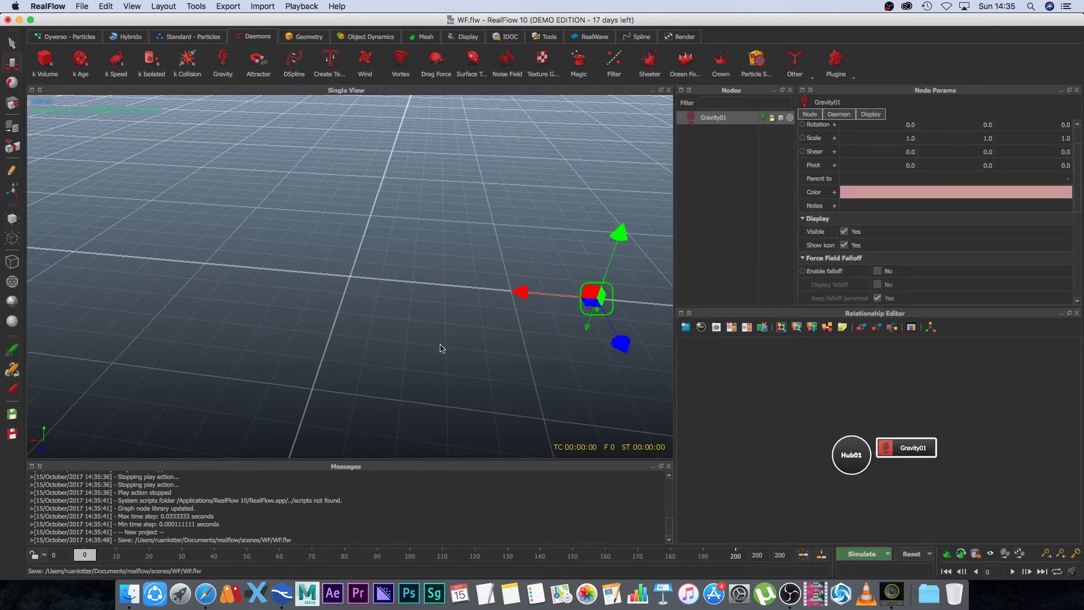
Add a vase at the scene's origin and display it with flat shading
left_click_drag(441, 348, 436, 307, "alt")
left_click(305, 38)
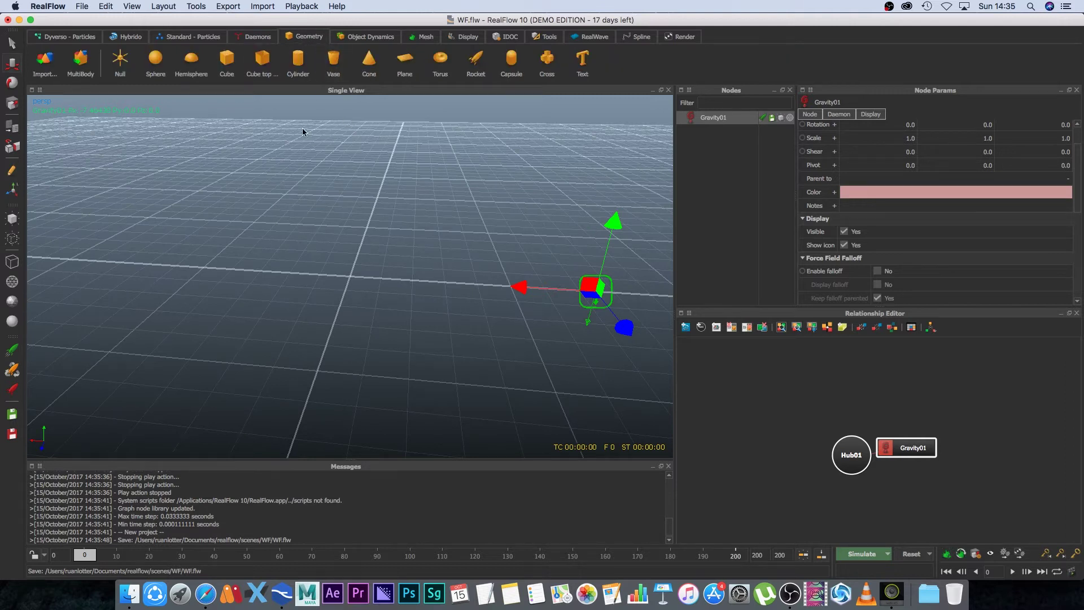
left_click(333, 60)
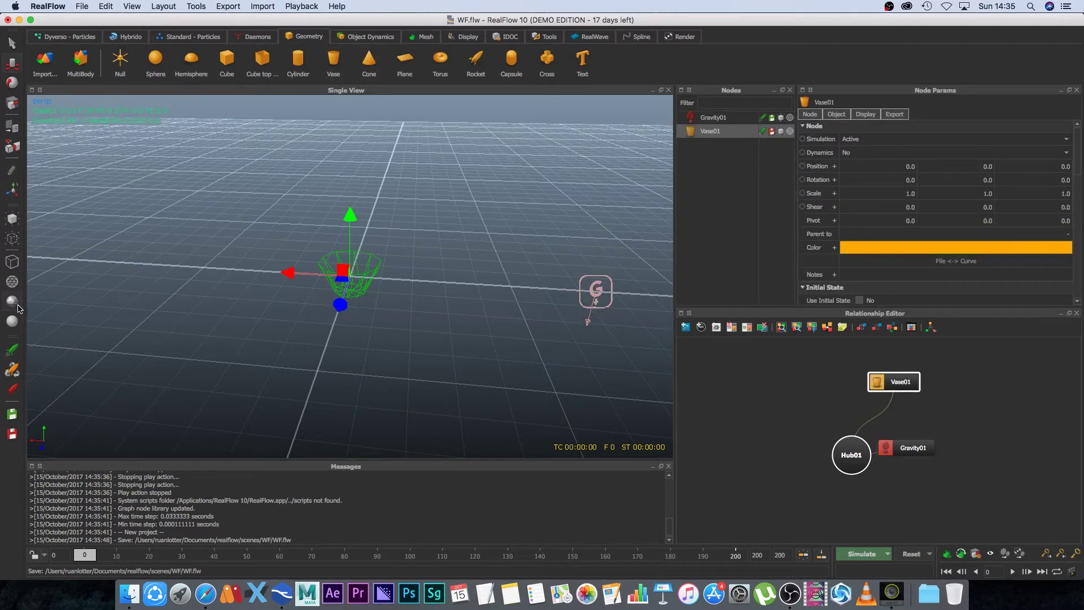
left_click(13, 302)
scroll(409, 259, "up", 5)
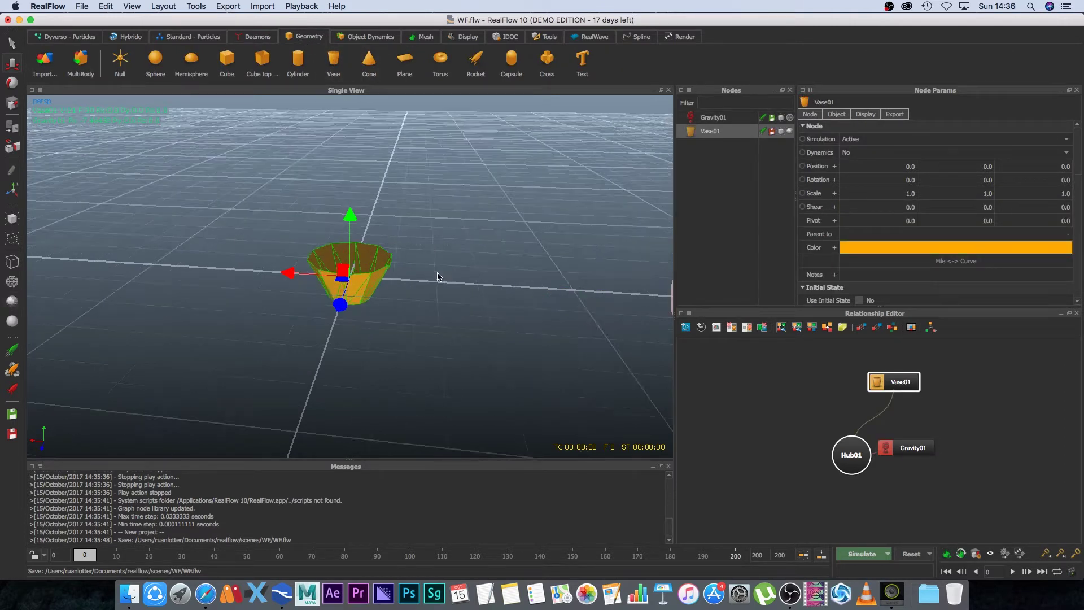
scroll(434, 276, "down", 3)
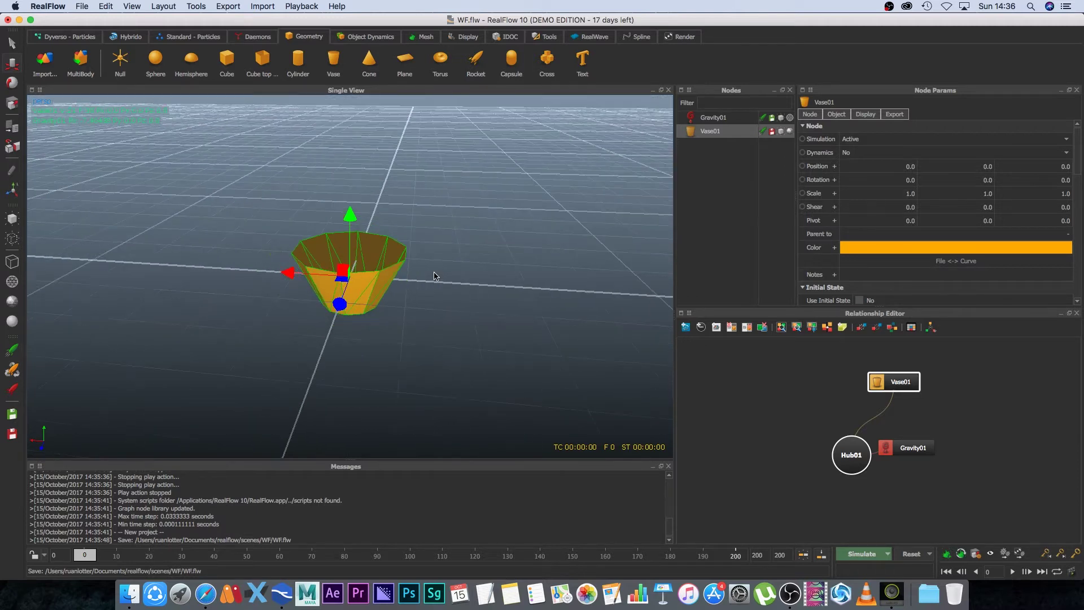
Add a second shaded vase and place it at about X 0.97, Y 0.87, above and beside the first
left_click(333, 58)
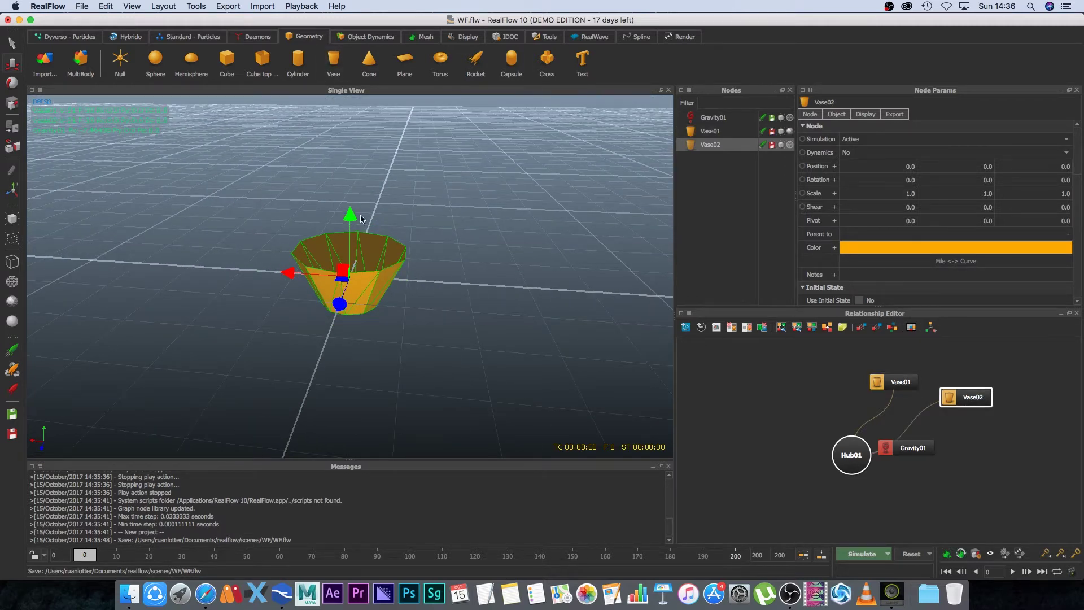
left_click_drag(351, 216, 351, 165)
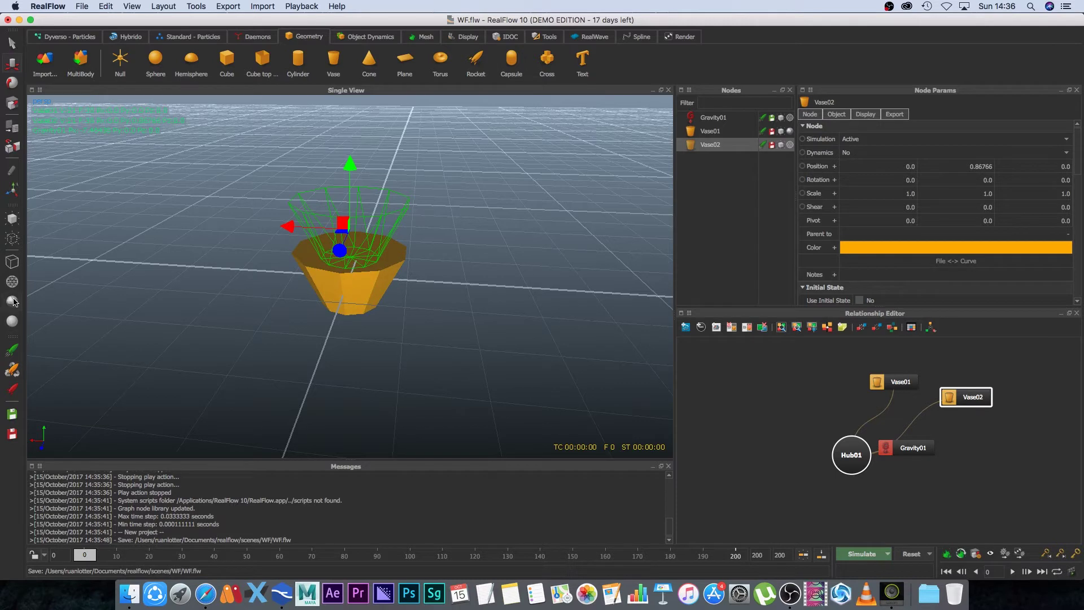
left_click(12, 301)
mouse_move(296, 228)
left_mouse_down()
mouse_move(237, 224)
mouse_move(285, 245)
mouse_move(290, 236)
left_mouse_up()
Scale the second vase uniformly to about 0.48 and tilt it about 42 degrees around Z towards the first vase
key("r")
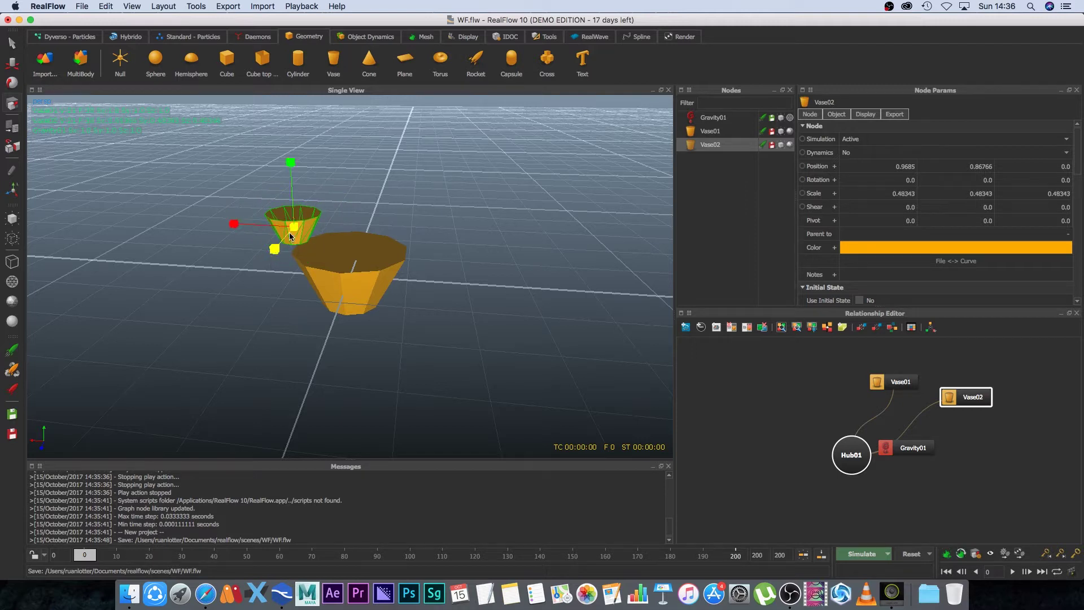
key("e")
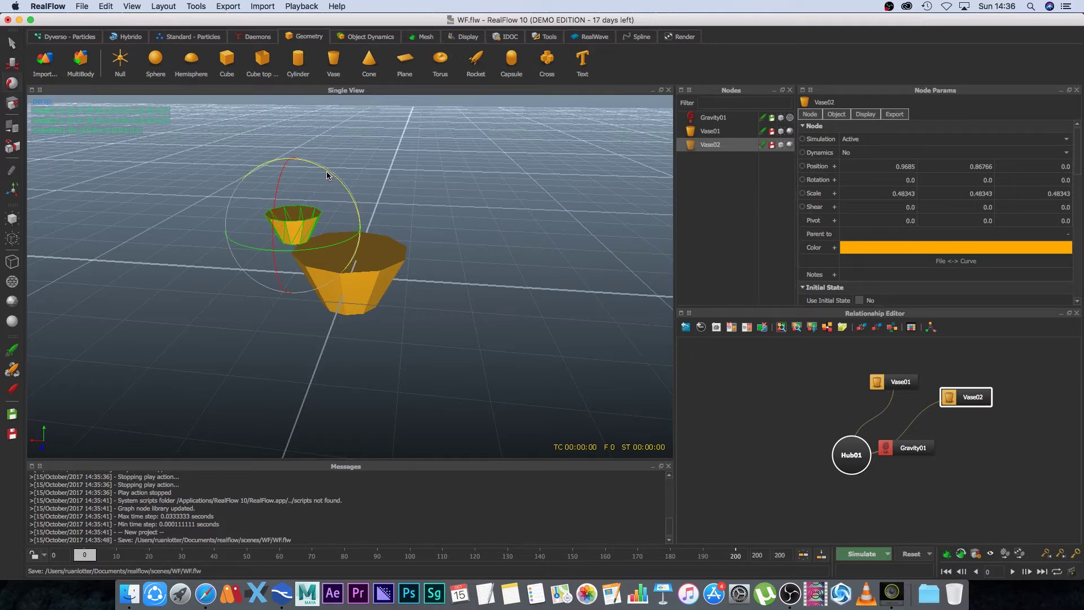
left_click_drag(331, 172, 382, 197)
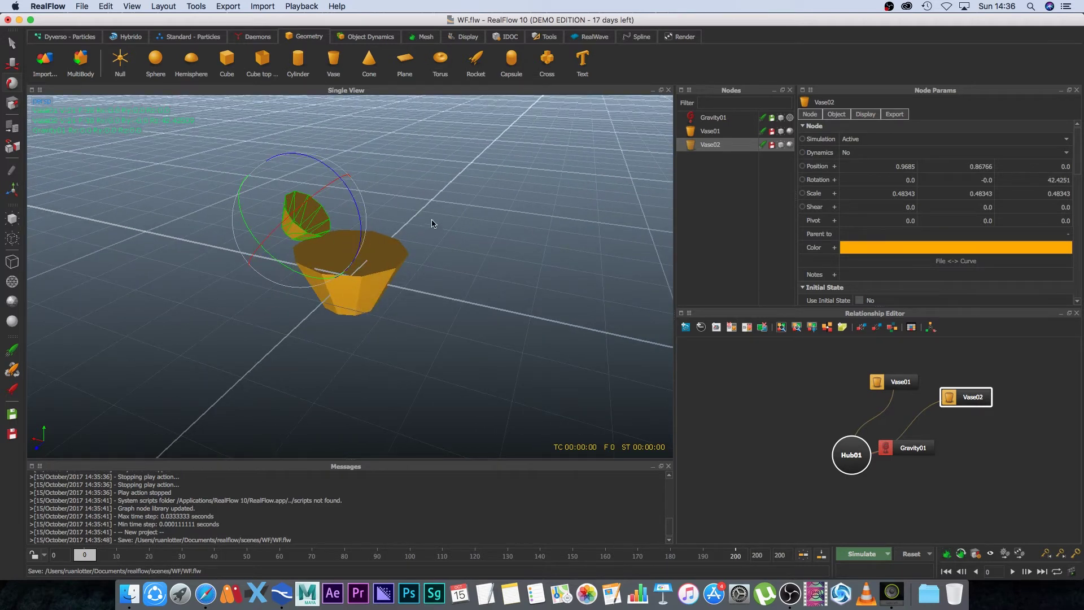
Move the tilted small vase further up and outwards, to about X 1.13, Y 1.33
left_click_drag(432, 221, 404, 225, "alt")
key("w")
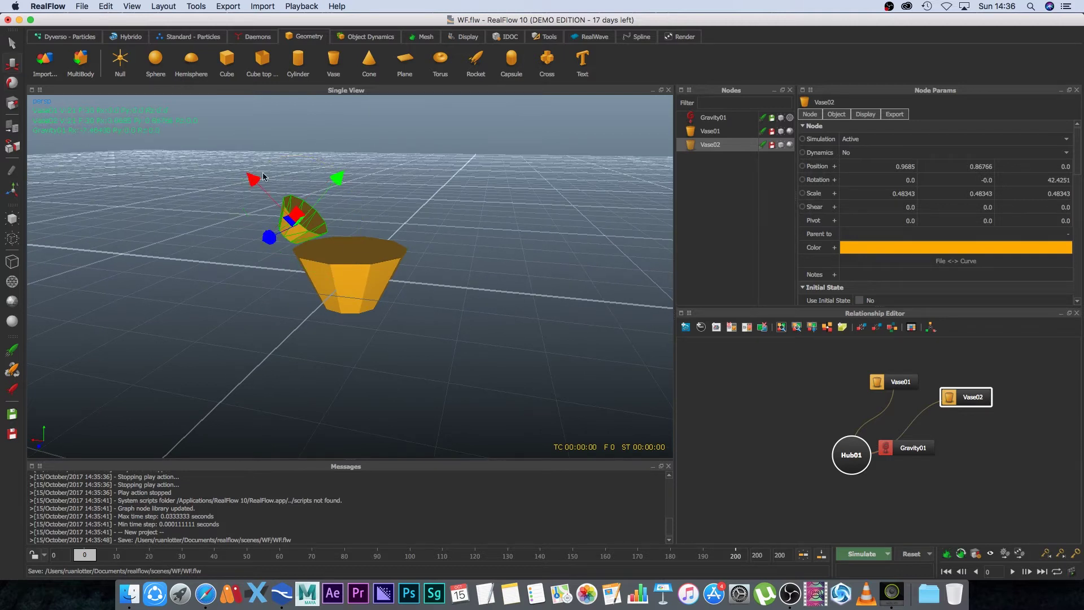
left_click_drag(263, 176, 240, 164)
left_click_drag(339, 176, 333, 150)
left_click_drag(418, 198, 428, 200, "alt")
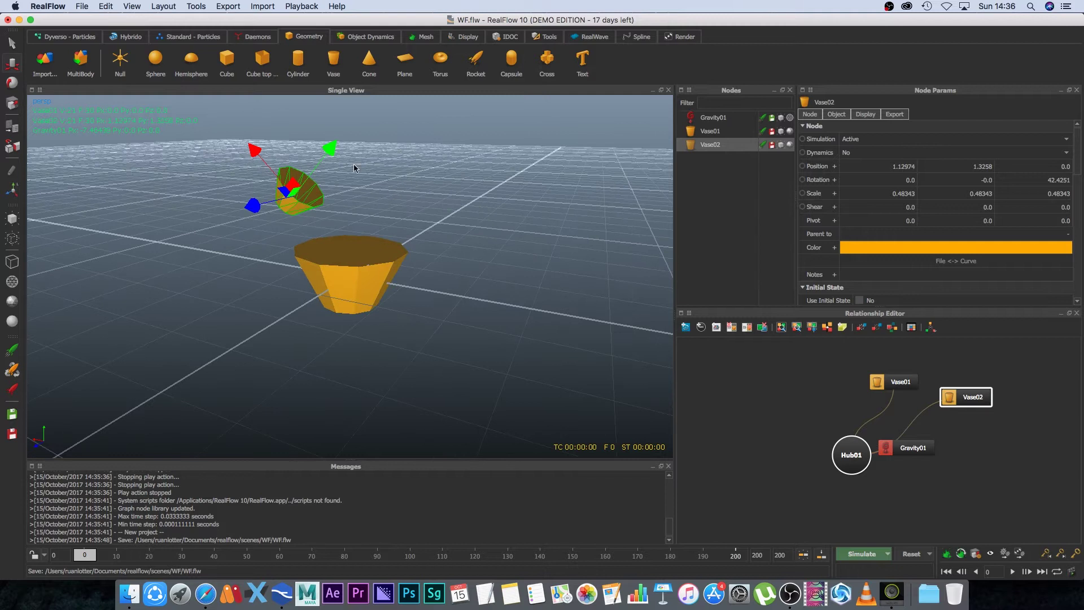
Add a standard-particle Circle emitter and scale it uniformly to about 0.52
left_click(186, 37)
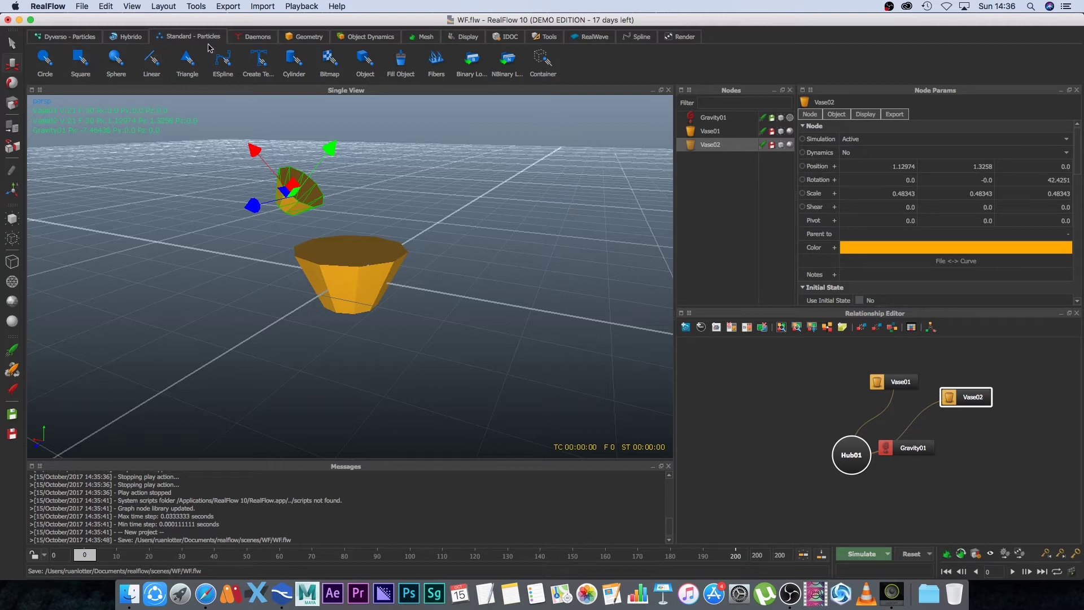
left_click(43, 63)
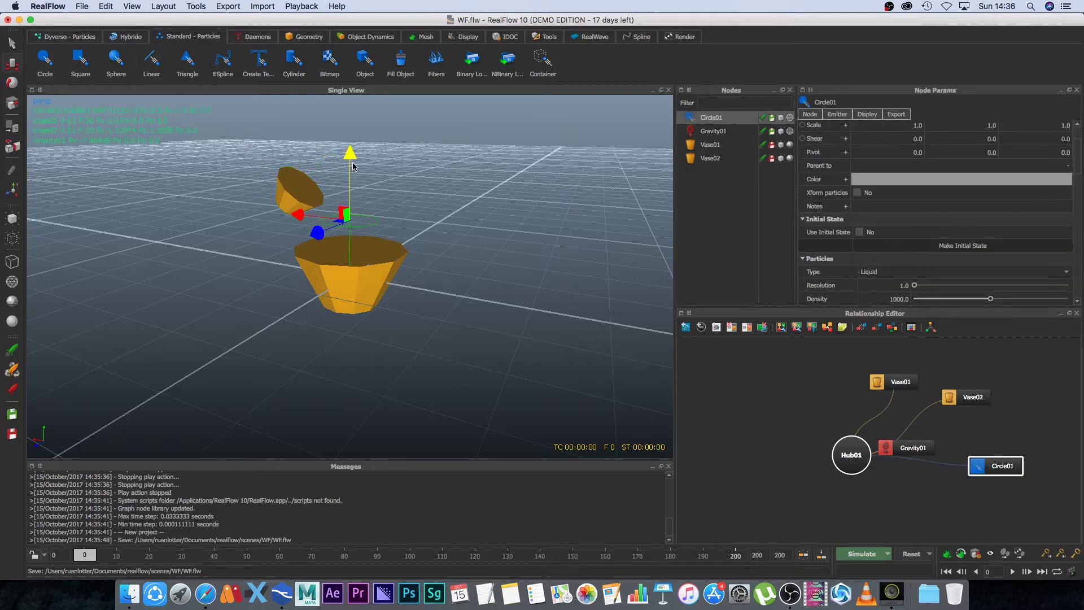
key("r")
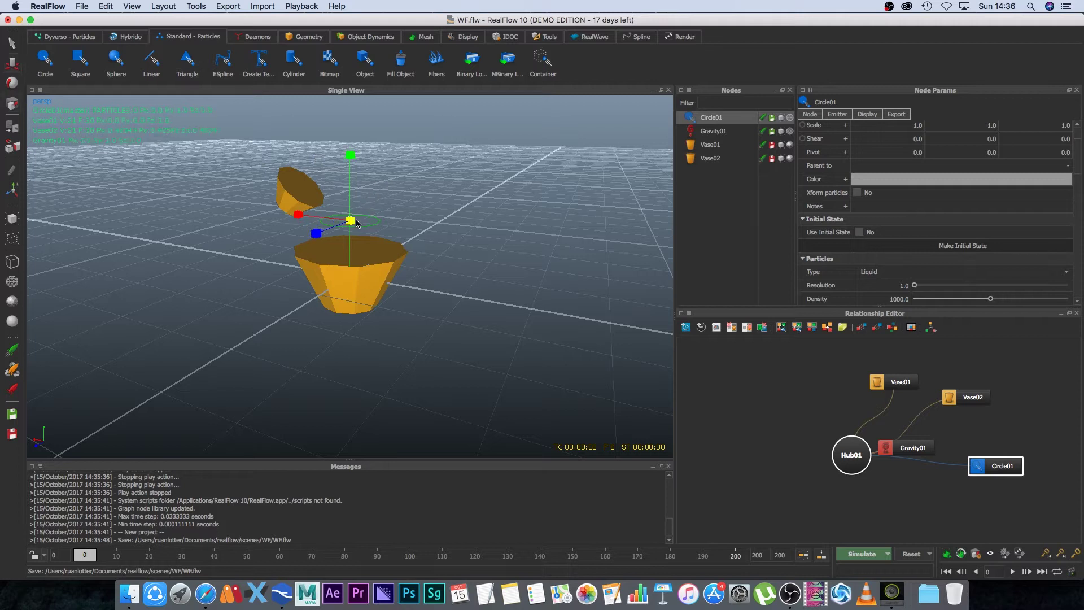
left_click_drag(350, 220, 241, 172)
Position the circle emitter inside the opening of the tilted vase and reduce its uniform scale to about 0.46
key("w")
scroll(373, 198, "up", 5)
right_click_drag(374, 200, 332, 167, "alt")
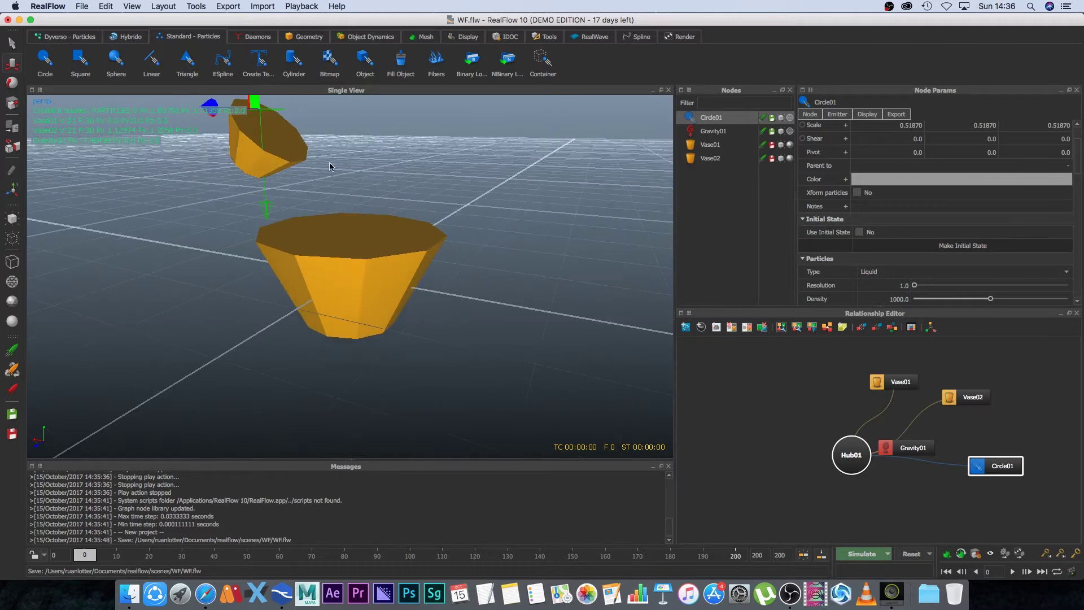
middle_click_drag(332, 167, 351, 271, "alt")
left_click_drag(351, 271, 273, 134, "alt")
key("v")
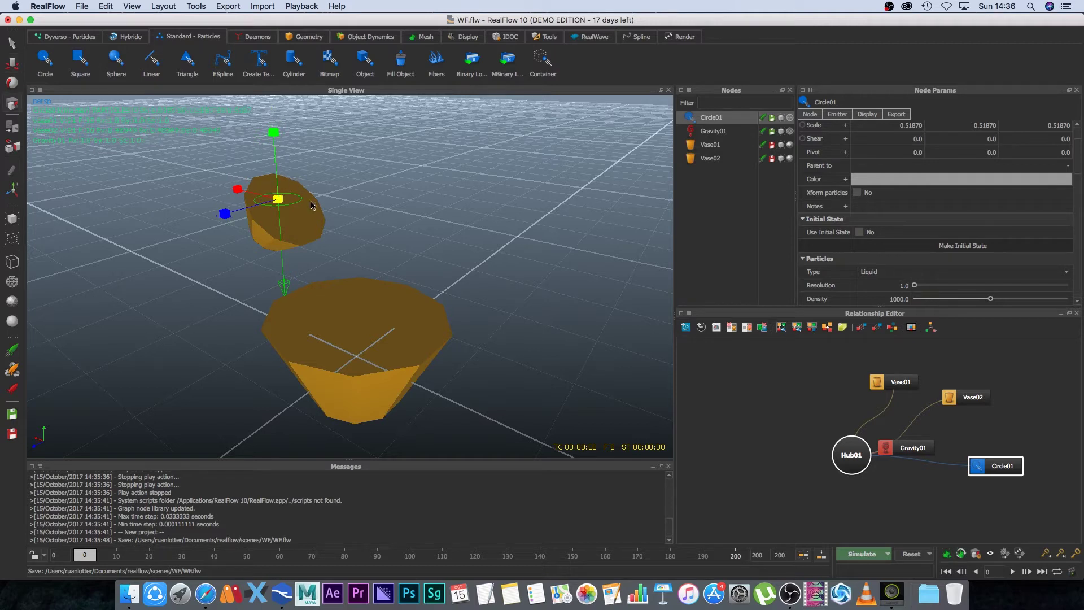
left_click_drag(278, 198, 277, 206)
mouse_move(380, 207)
left_mouse_down("alt")
mouse_move(358, 230)
mouse_move(375, 205)
mouse_move(422, 206)
mouse_move(398, 208)
left_mouse_up("alt")
key("x")
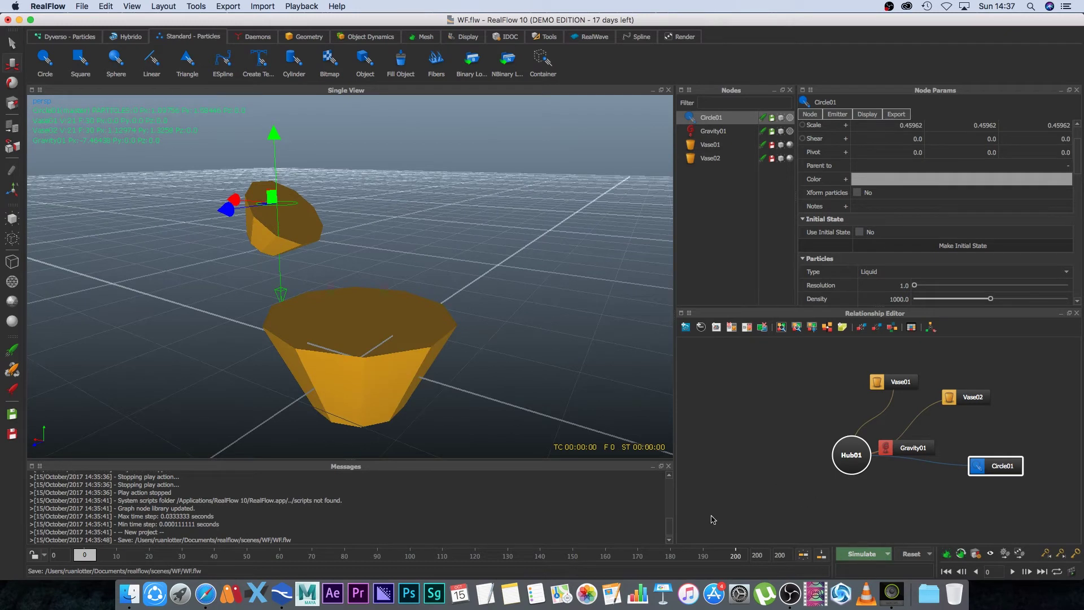
Set the timeline's last frame to 900
double_click(760, 555)
type("900")
key("Return")
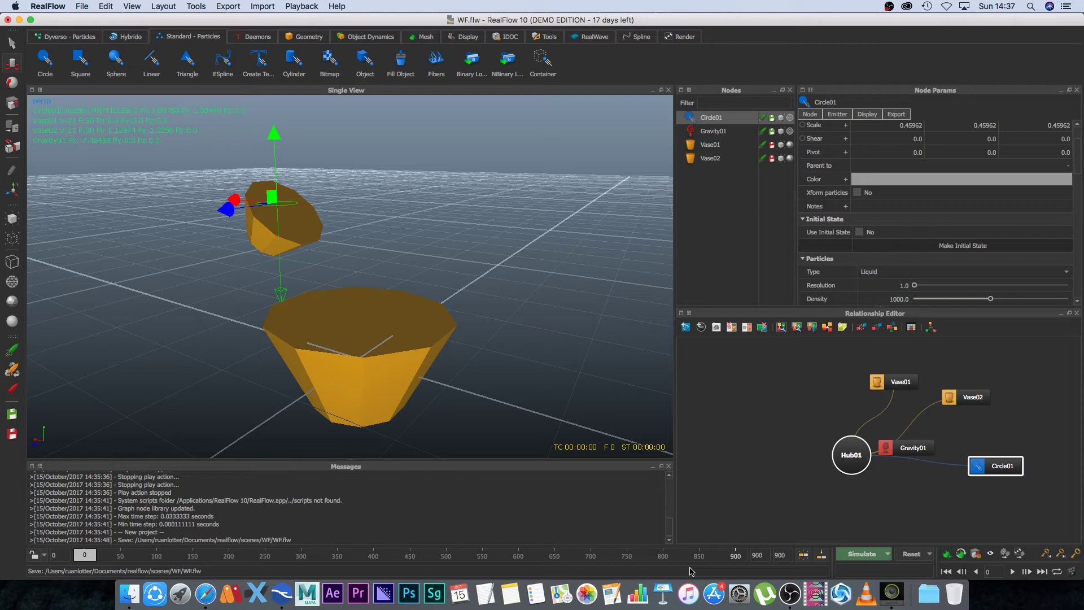
Simulate the liquid pouring from the tilted vase into the large one, stop partway, and return to the first frame
left_click_drag(534, 366, 556, 382, "alt")
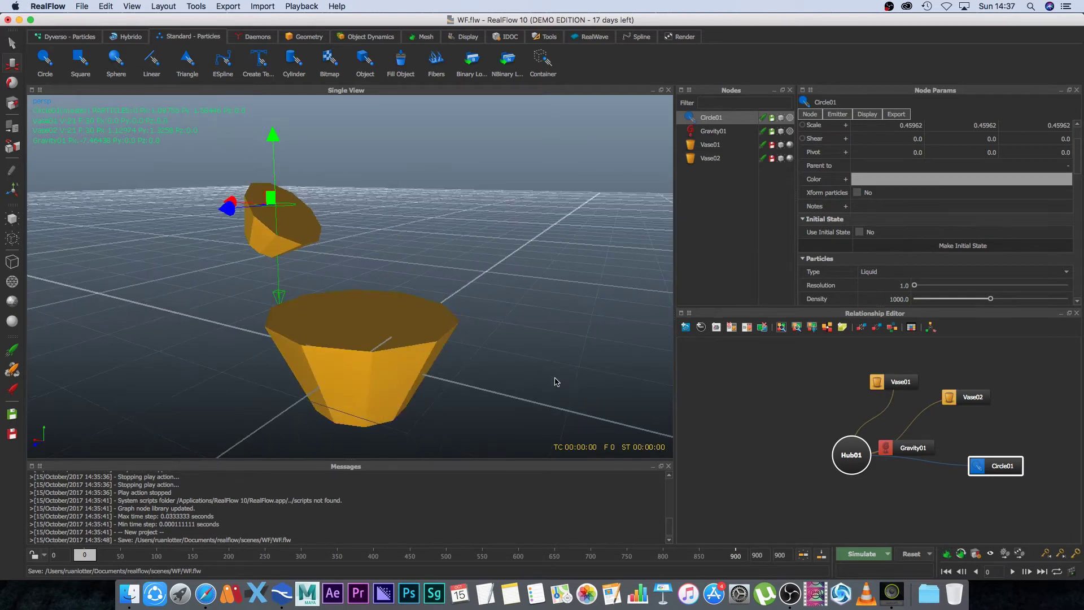
left_click(861, 557)
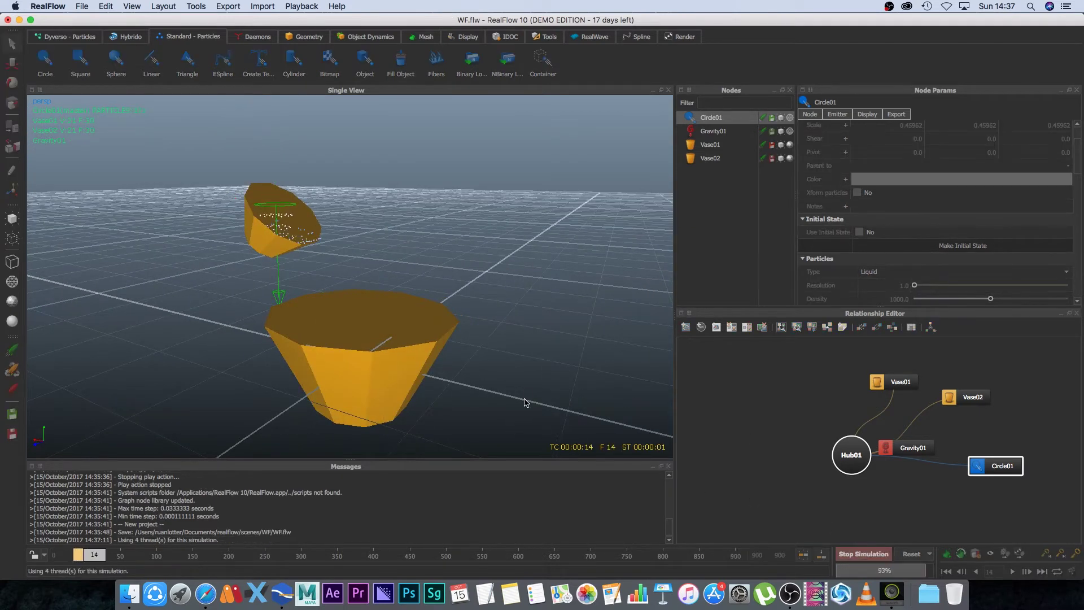
left_click_drag(523, 402, 541, 341, "alt")
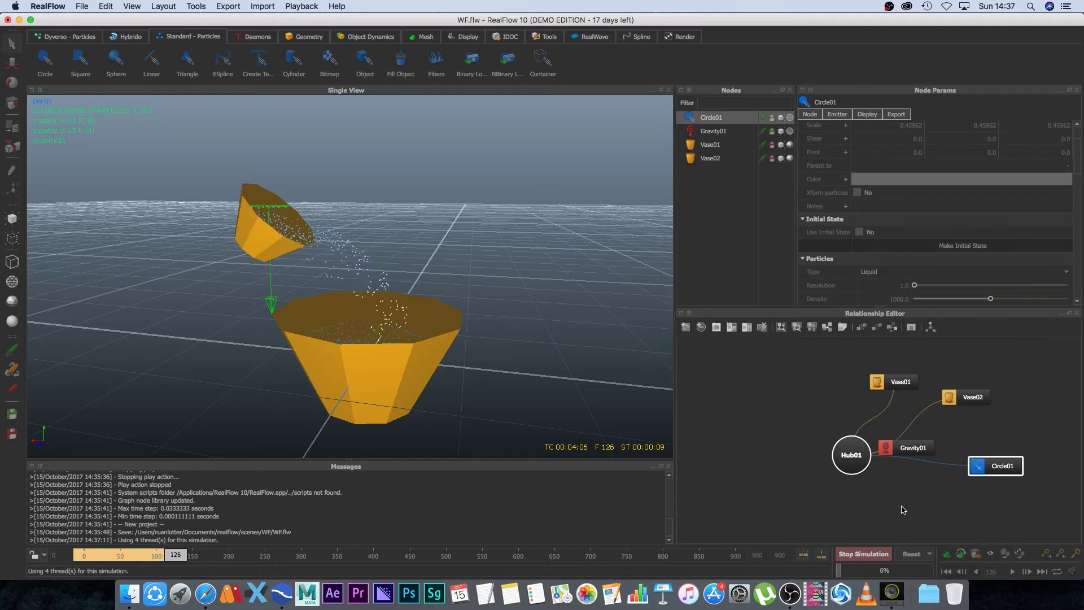
left_click(882, 556)
left_click(946, 571)
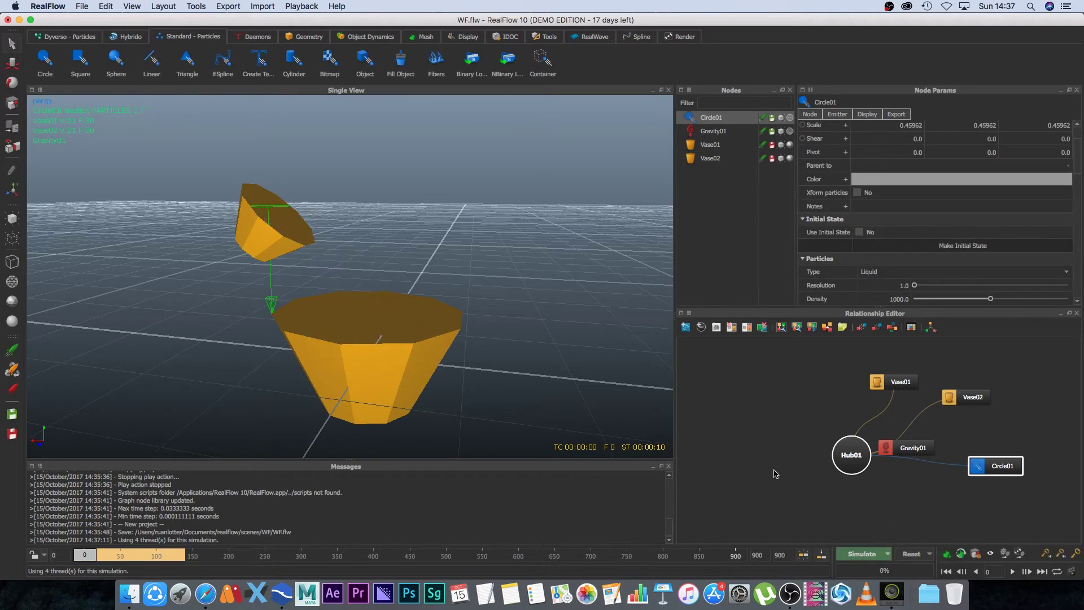
Add a k Volume daemon to the scene
right_click_drag(541, 366, 522, 348, "alt")
left_click_drag(523, 349, 548, 387, "alt")
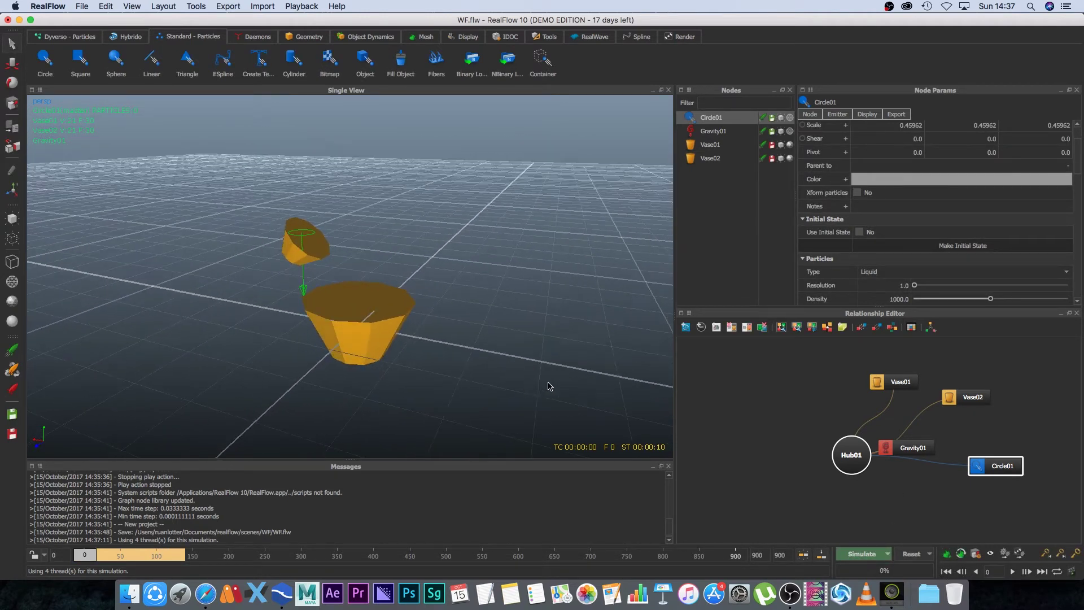
left_click(254, 37)
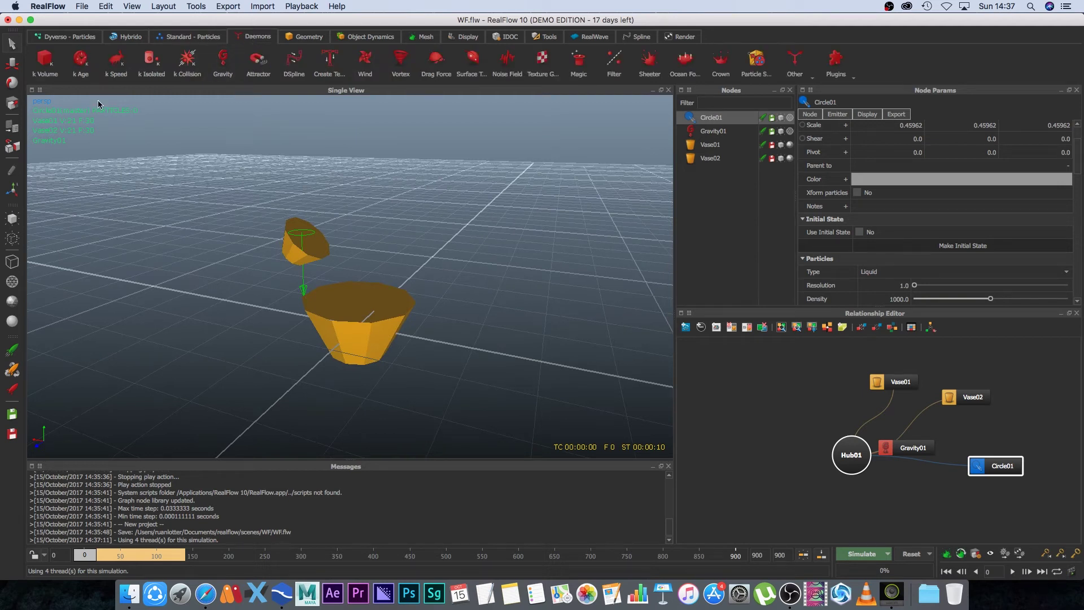
left_click(42, 65)
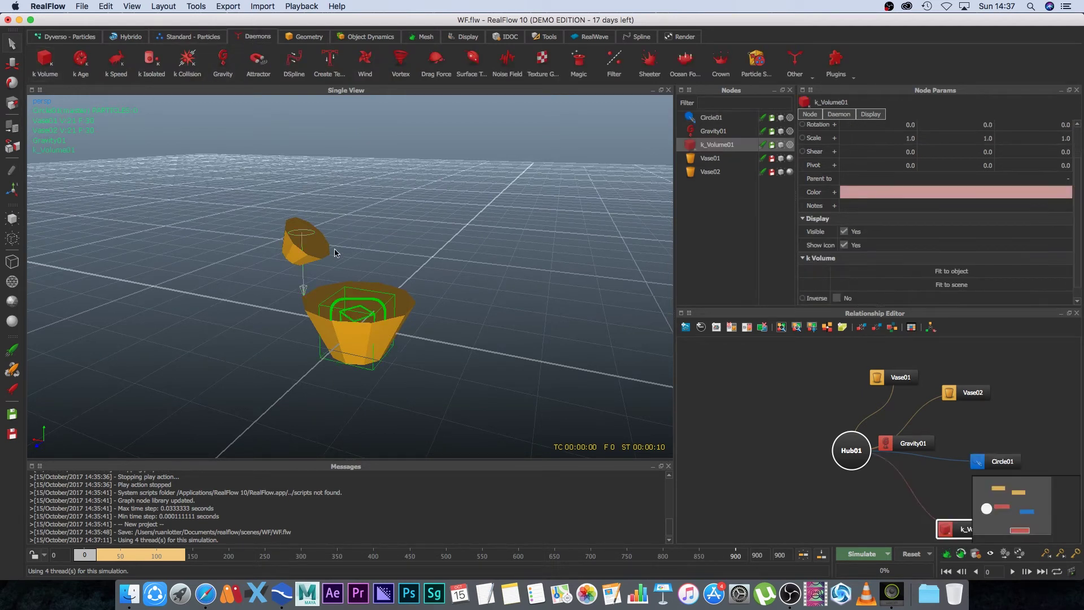
Scale the k Volume daemon uniformly to about 3.06 and raise it so its box encloses both vases
key("r")
left_click_drag(359, 325, 362, 207)
key("w")
mouse_move(441, 282)
left_mouse_down("alt")
mouse_move(482, 265)
mouse_move(472, 281)
mouse_move(441, 278)
left_mouse_up("alt")
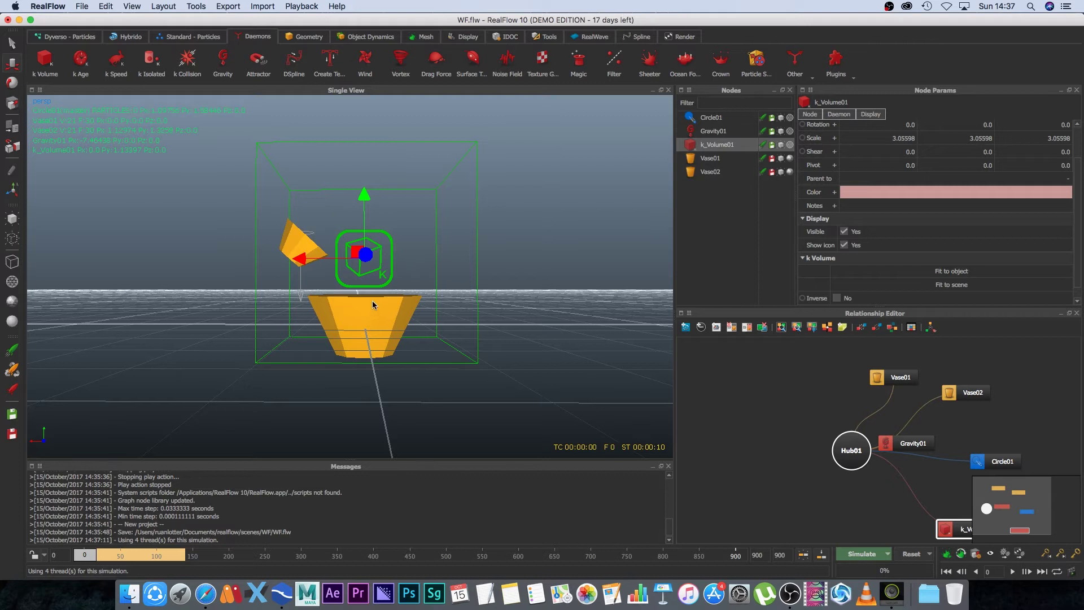
left_click_drag(458, 332, 430, 306, "alt")
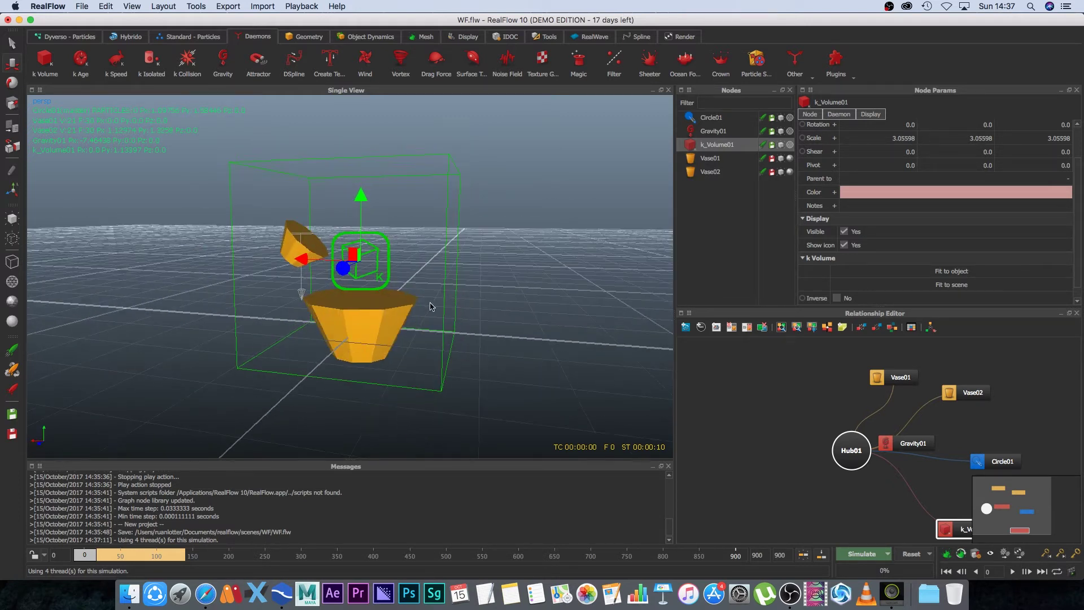
In the side view, lower the k Volume box to sit just beneath the large vase's base, and return to the perspective view
right_click(512, 237)
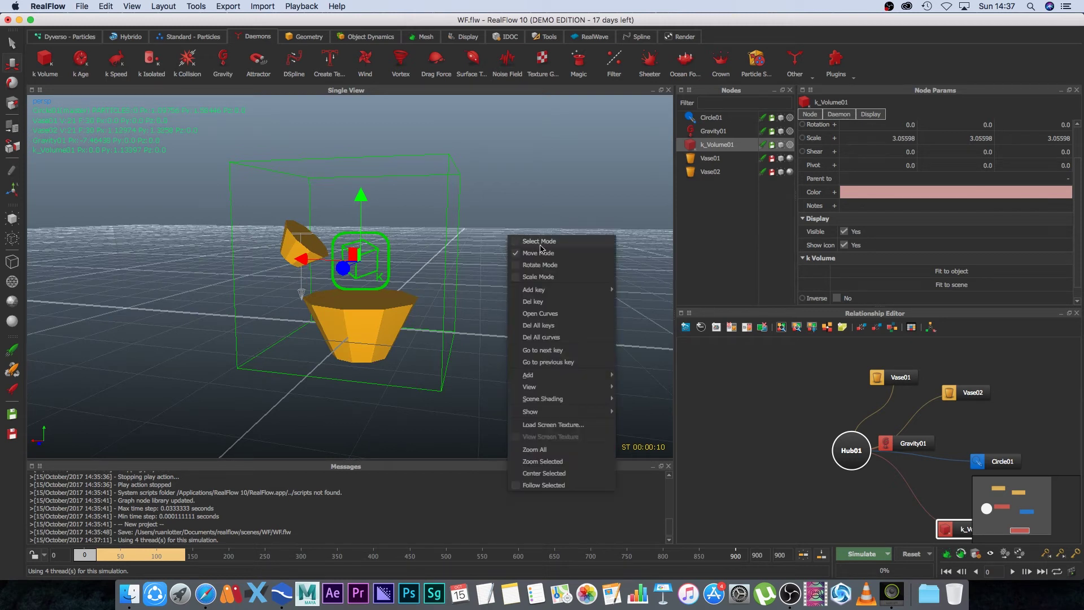
mouse_move(537, 388)
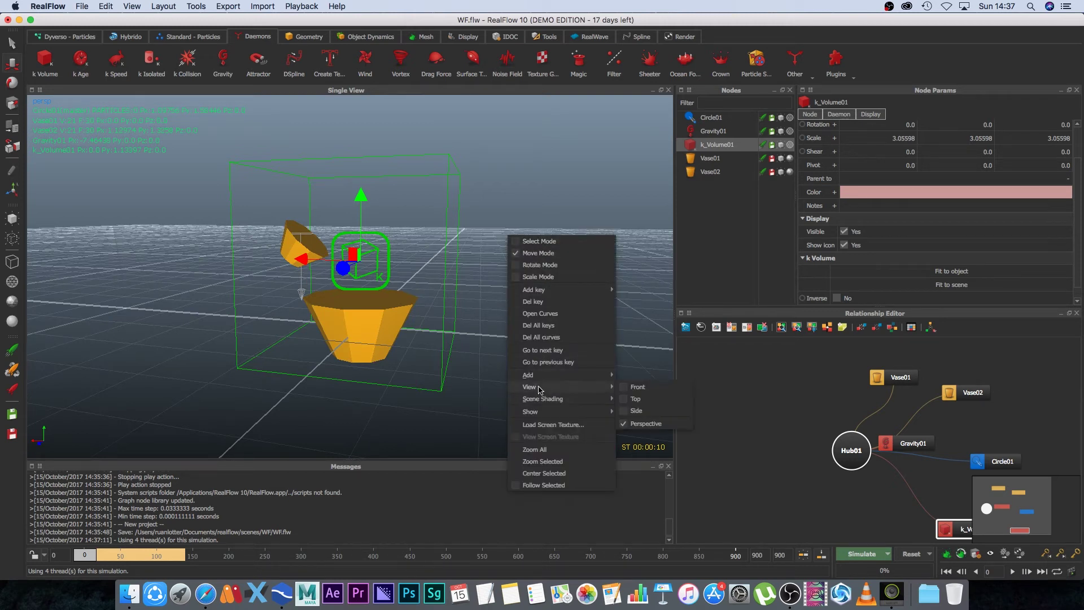
left_click(637, 412)
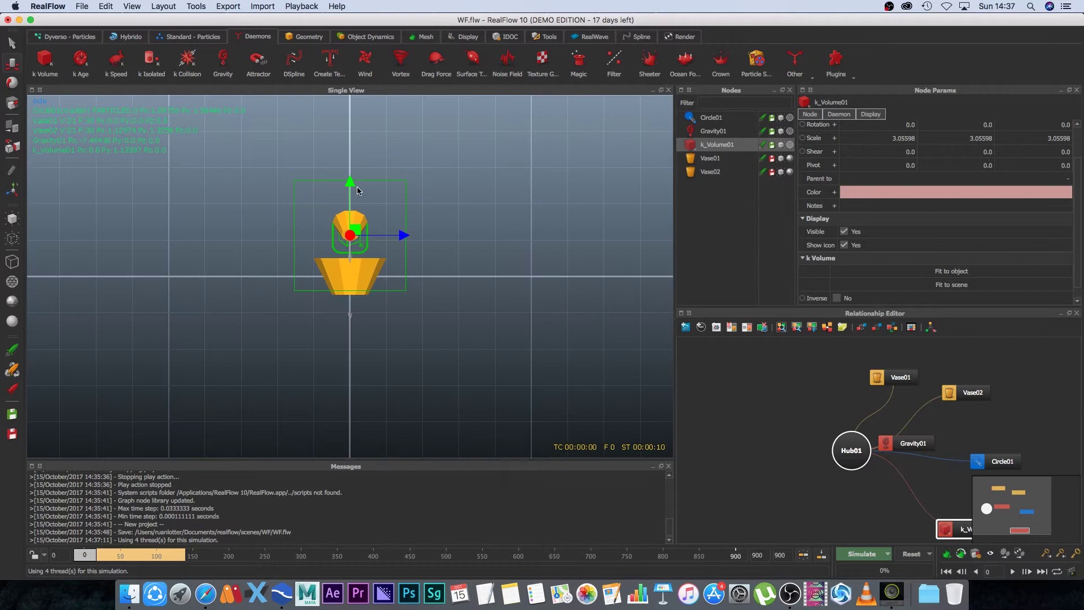
left_click_drag(351, 186, 352, 192)
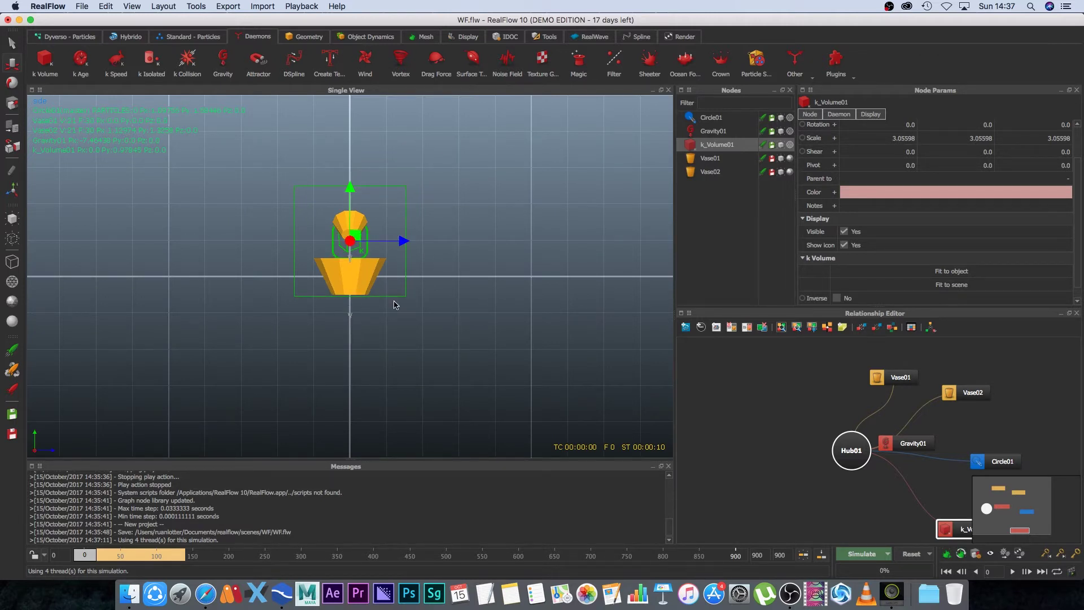
scroll(393, 305, "up", 5)
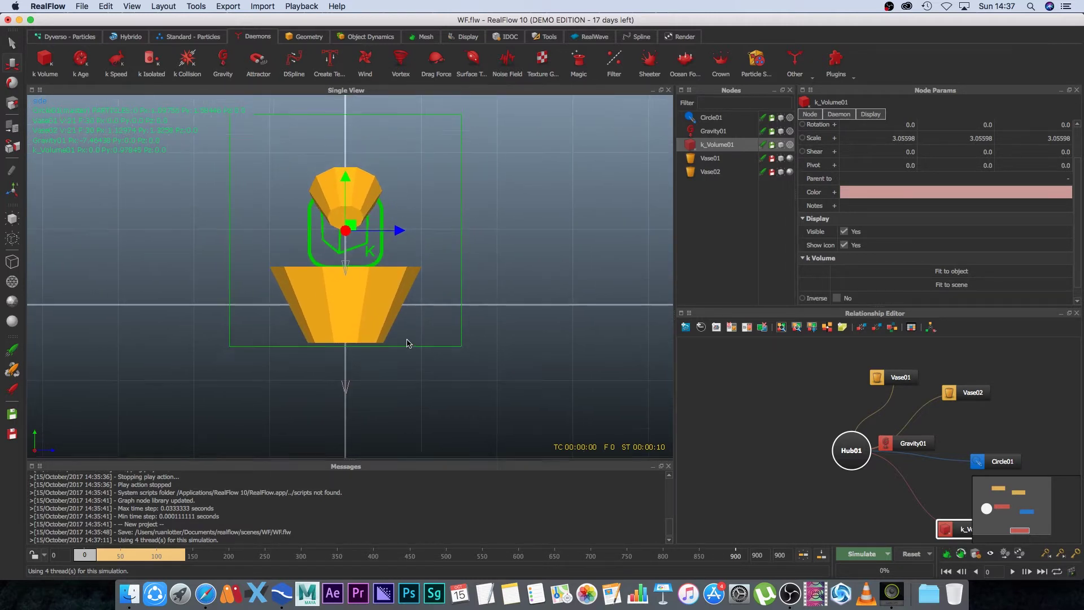
middle_click_drag(407, 343, 407, 373)
left_click_drag(348, 214, 341, 204)
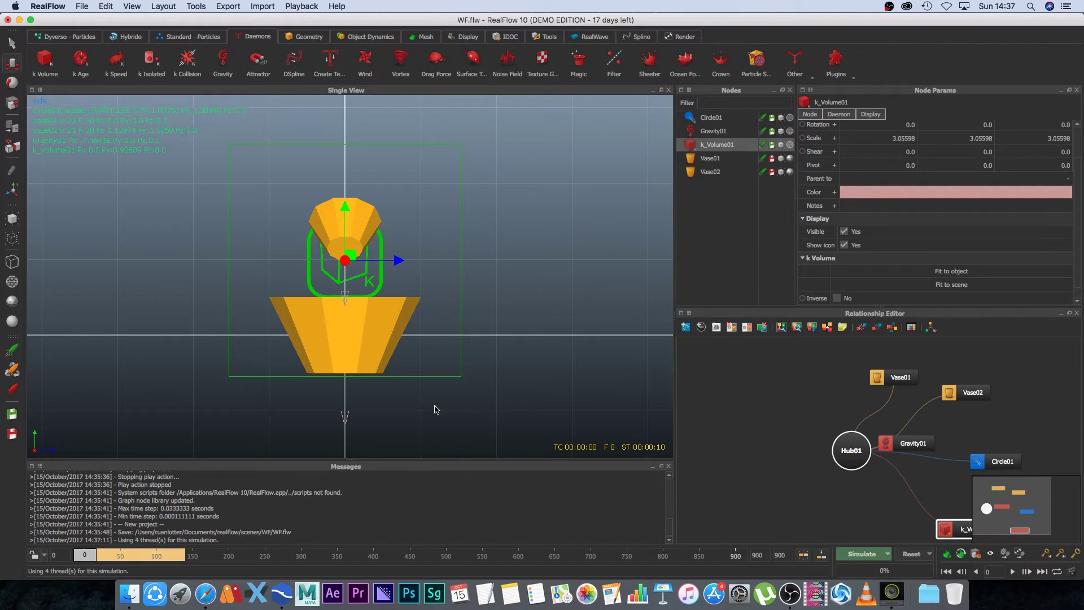
right_click(535, 277)
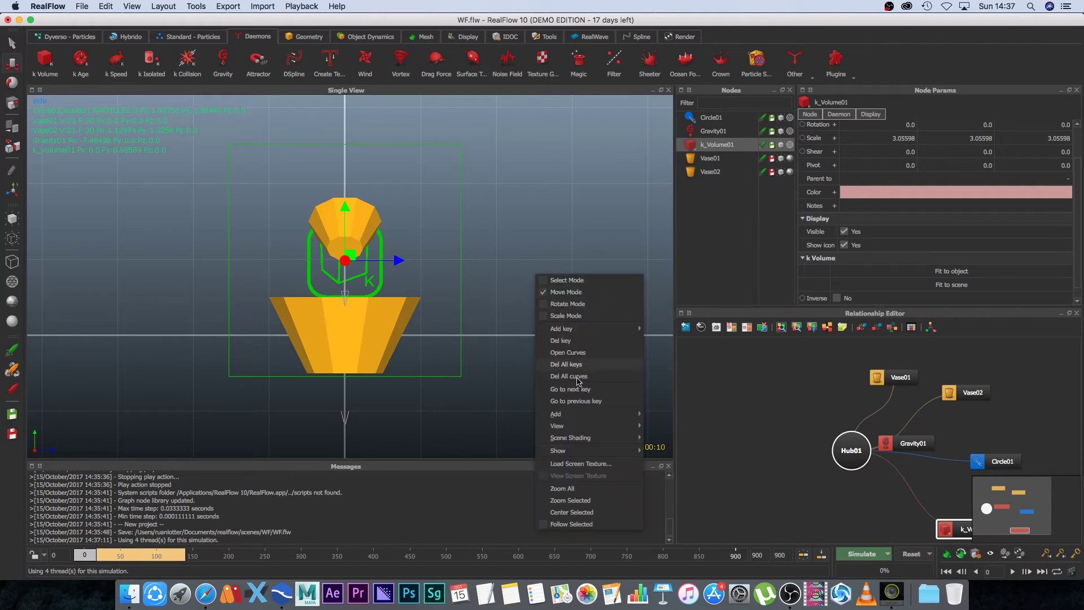
mouse_move(580, 426)
left_click(668, 463)
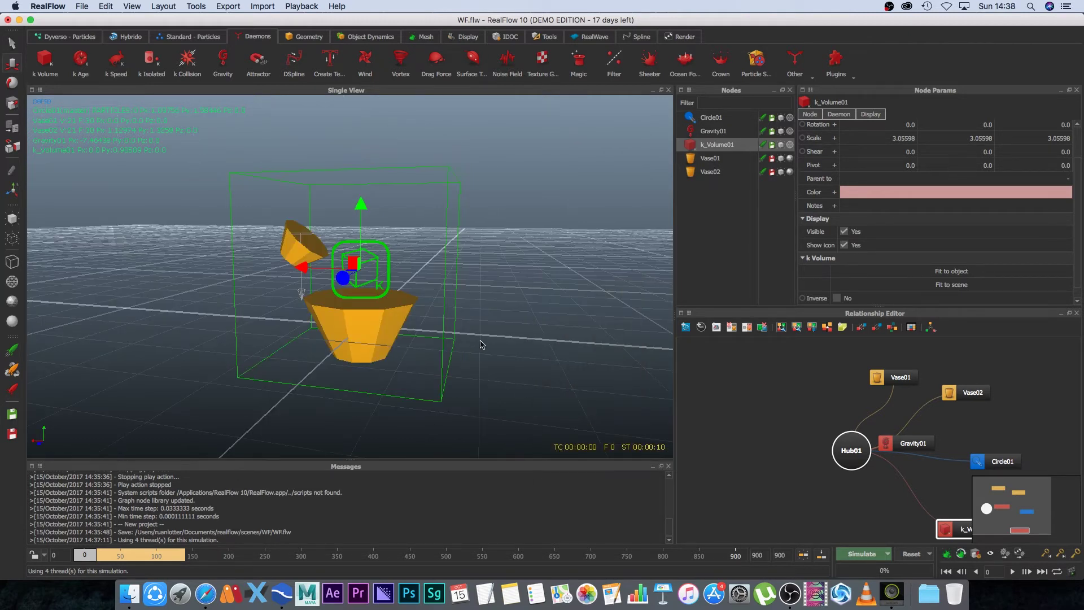
left_click_drag(480, 341, 542, 374, "alt")
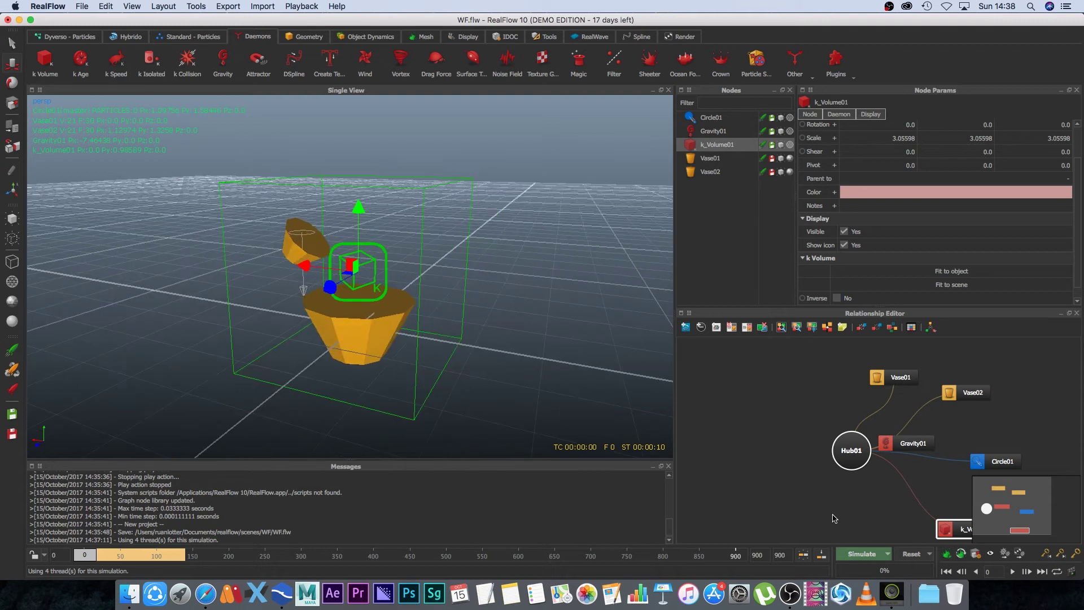
Simulate the liquid filling the large vase inside the k Volume box and stop at frame 220
left_click(853, 553)
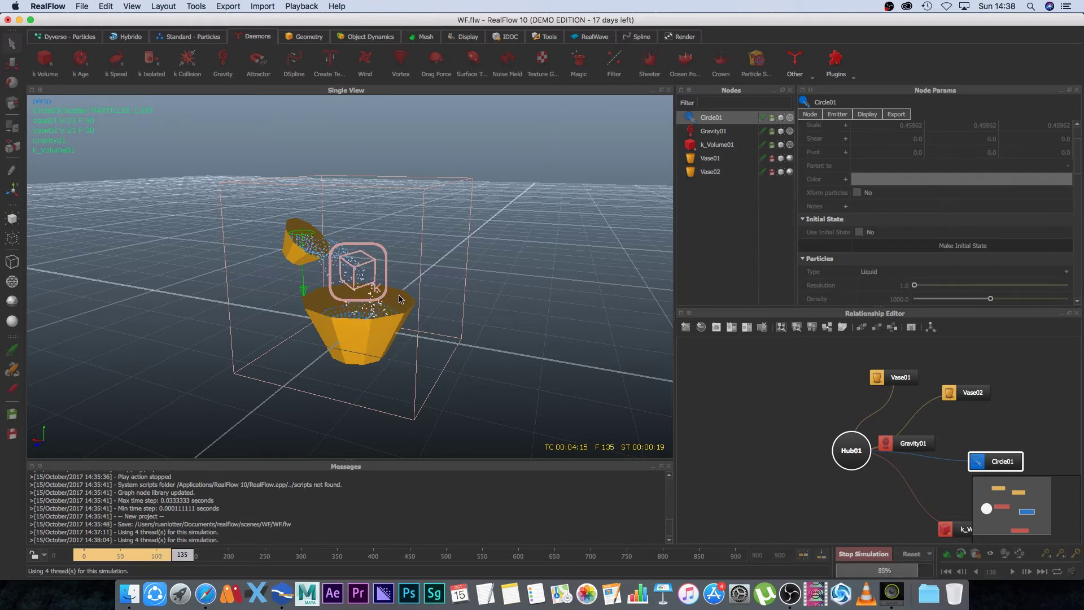
scroll(484, 306, "up", 3)
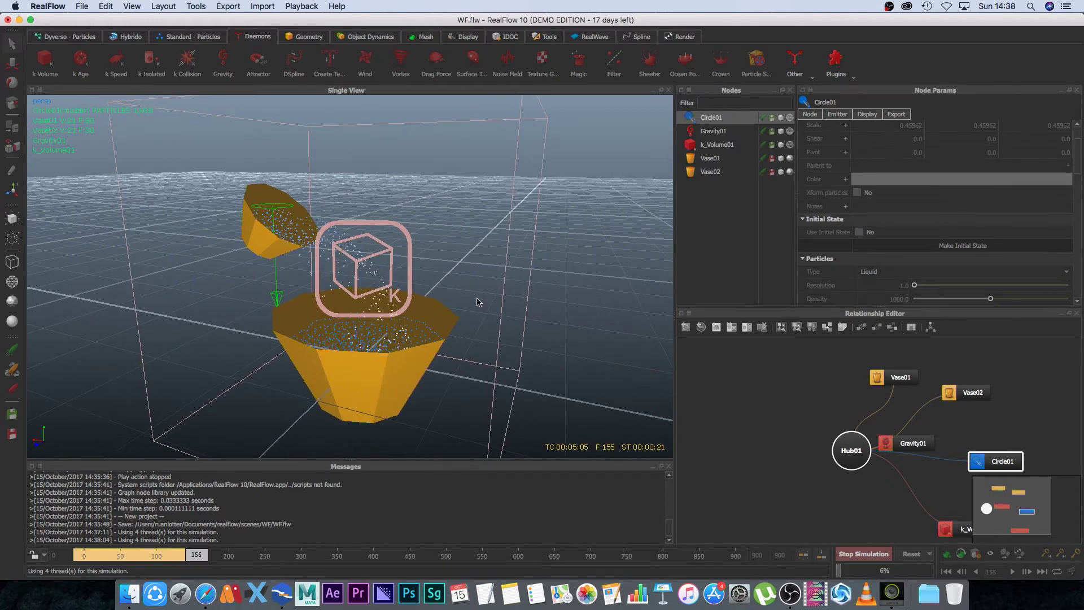
scroll(474, 303, "up", 2)
left_click_drag(467, 305, 466, 316, "alt")
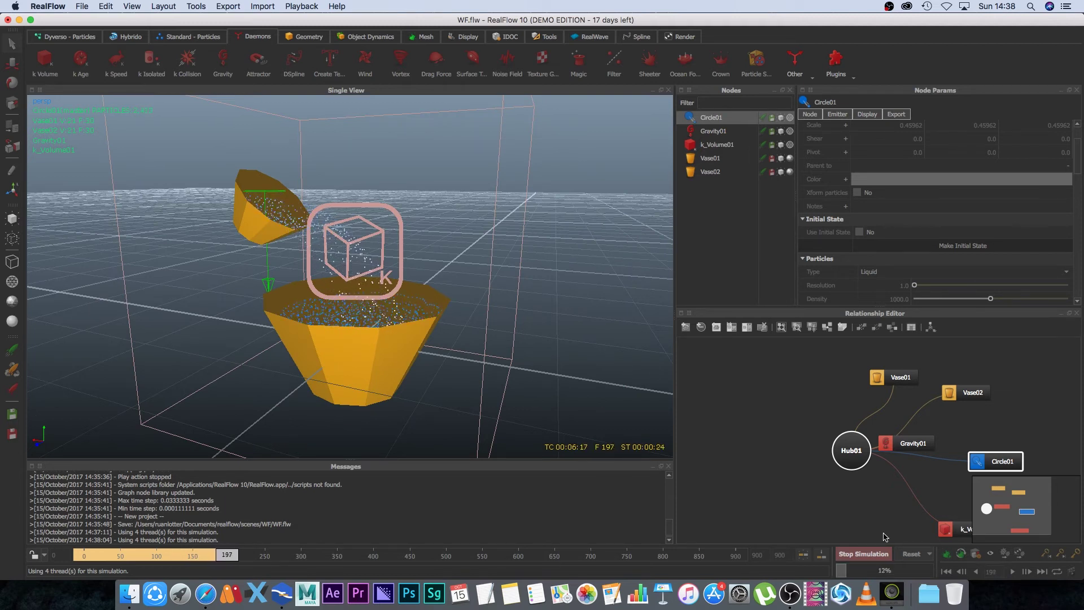
left_click(860, 554)
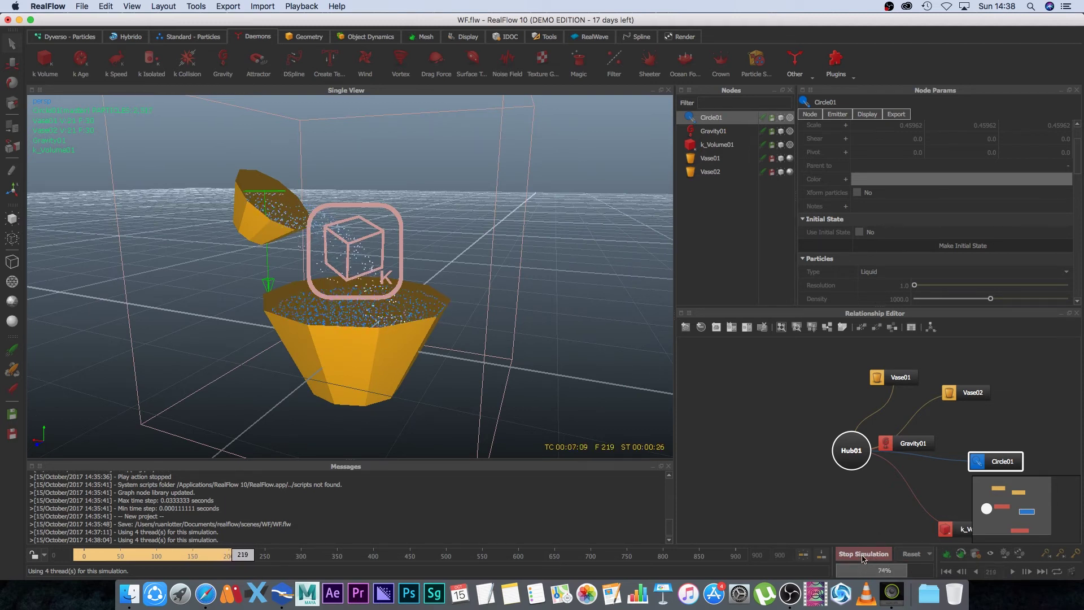
left_click_drag(538, 358, 546, 375, "alt")
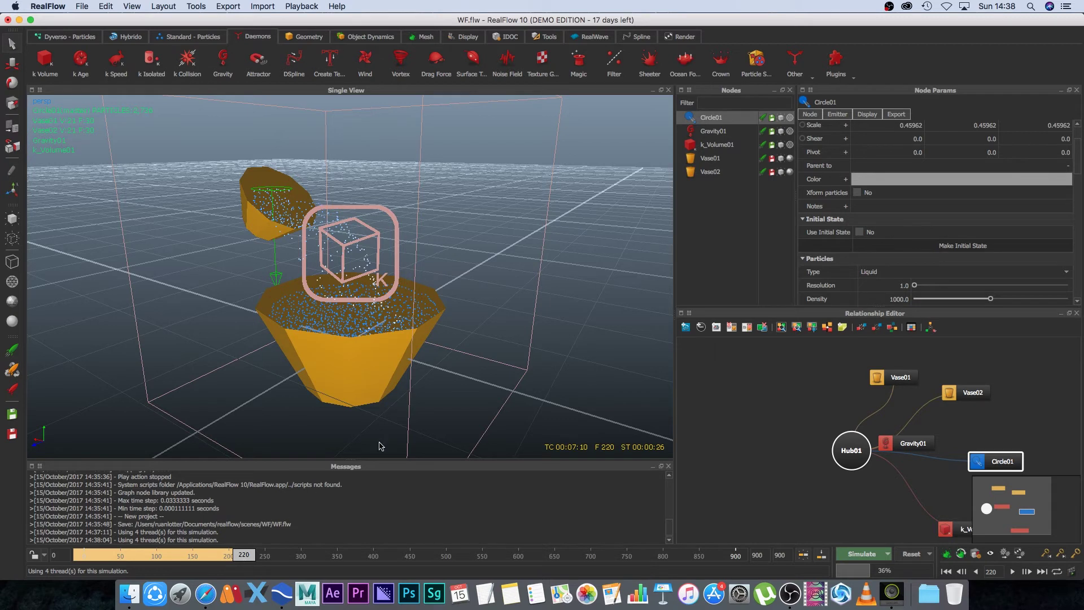
Make an initial state for the circle emitter from the current frame and reset the simulation to frame 0
left_click_drag(483, 338, 483, 352, "alt")
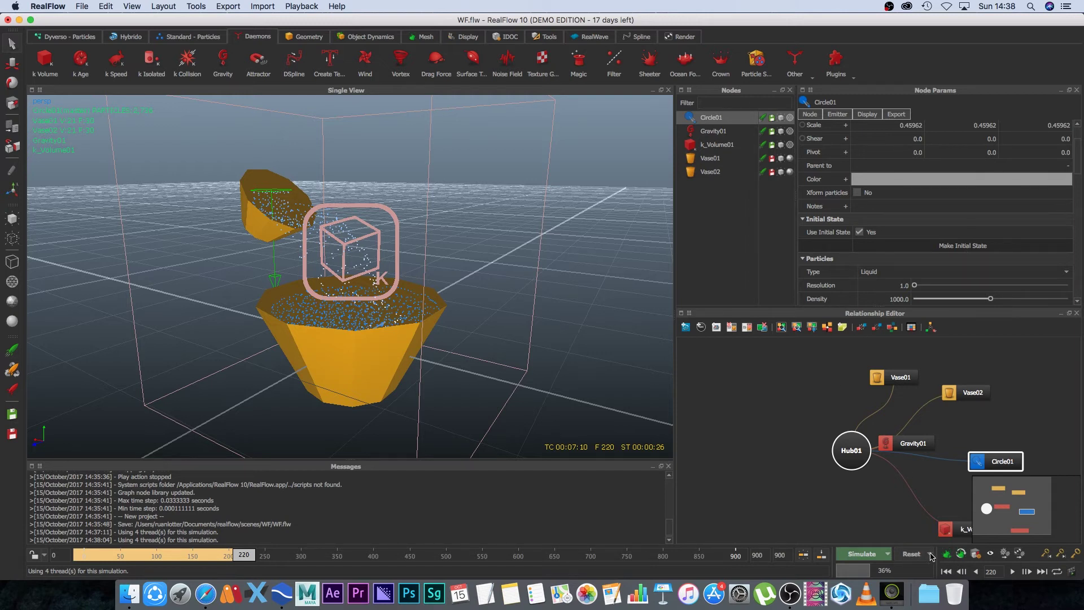
left_click(930, 555)
left_click(910, 555)
left_click(580, 293)
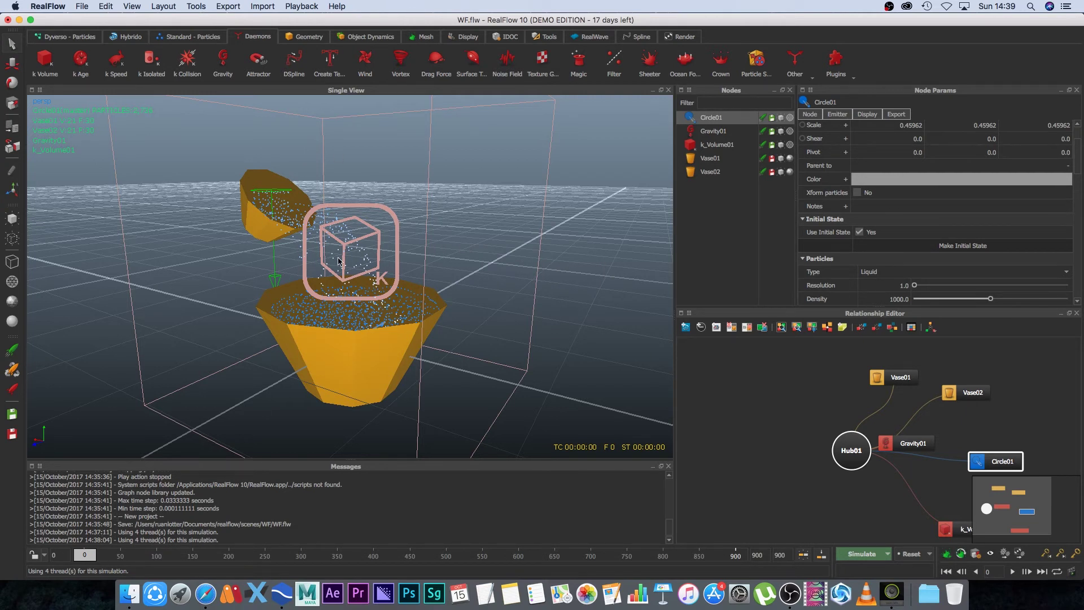
left_click_drag(500, 280, 494, 287, "alt")
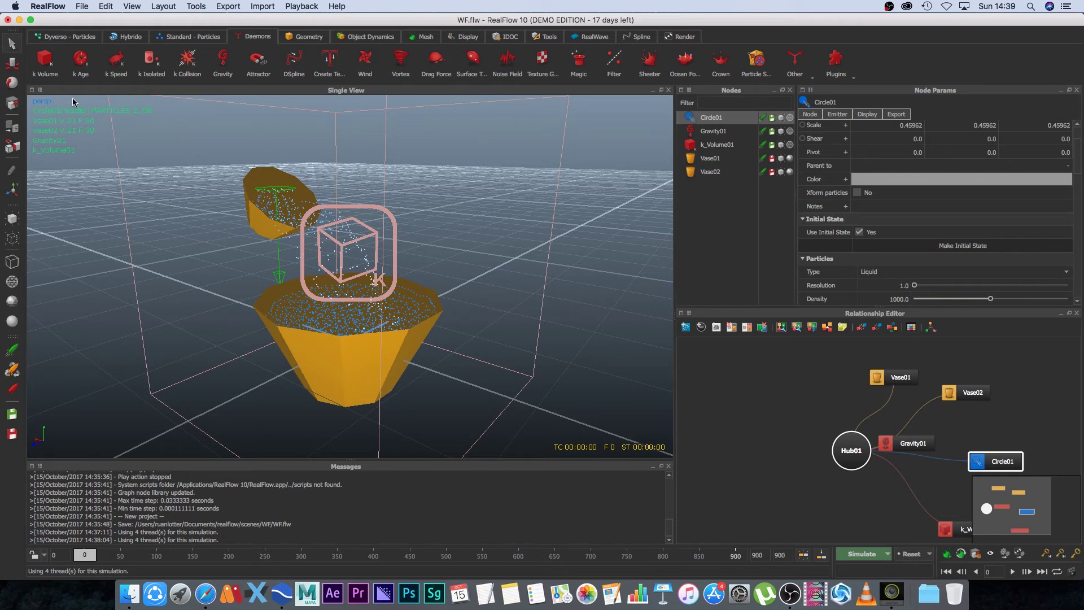
Add a k Age daemon and move it along the X axis clear of the vases
left_click(81, 62)
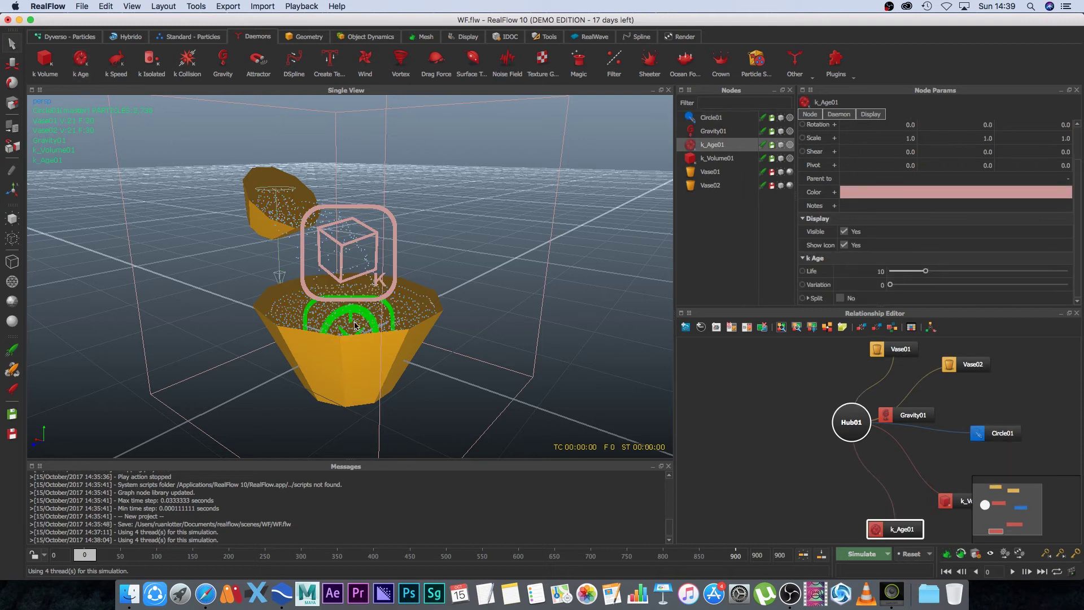
key("w")
left_click_drag(307, 332, 442, 351)
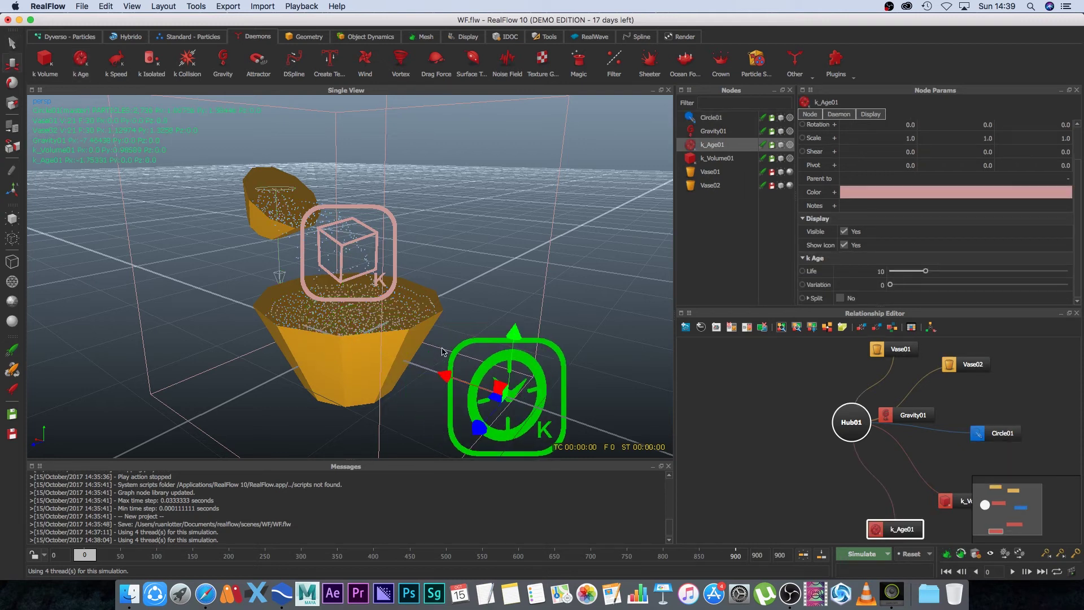
scroll(532, 297, "down", 5)
scroll(500, 299, "up", 3)
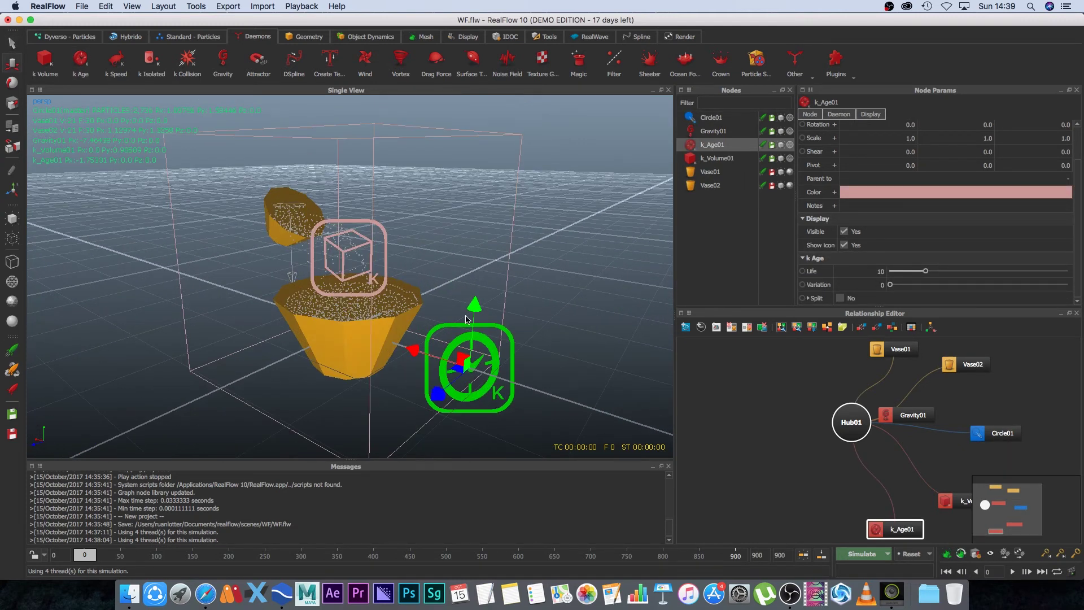
left_click_drag(411, 355, 470, 369)
left_click_drag(524, 311, 601, 315, "alt")
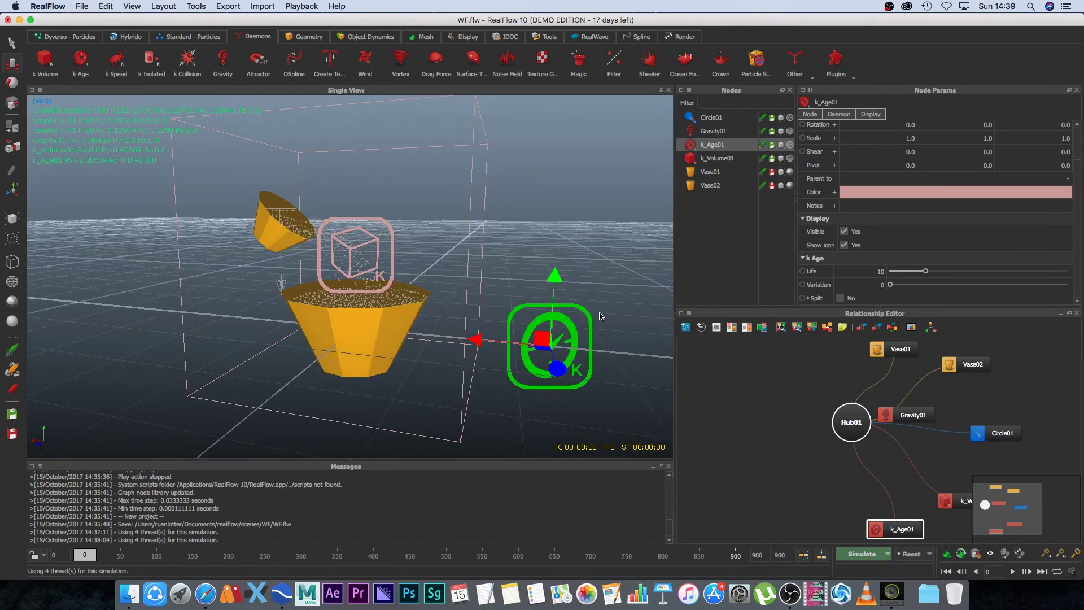
Set the k Age daemon's life to 220
key("0")
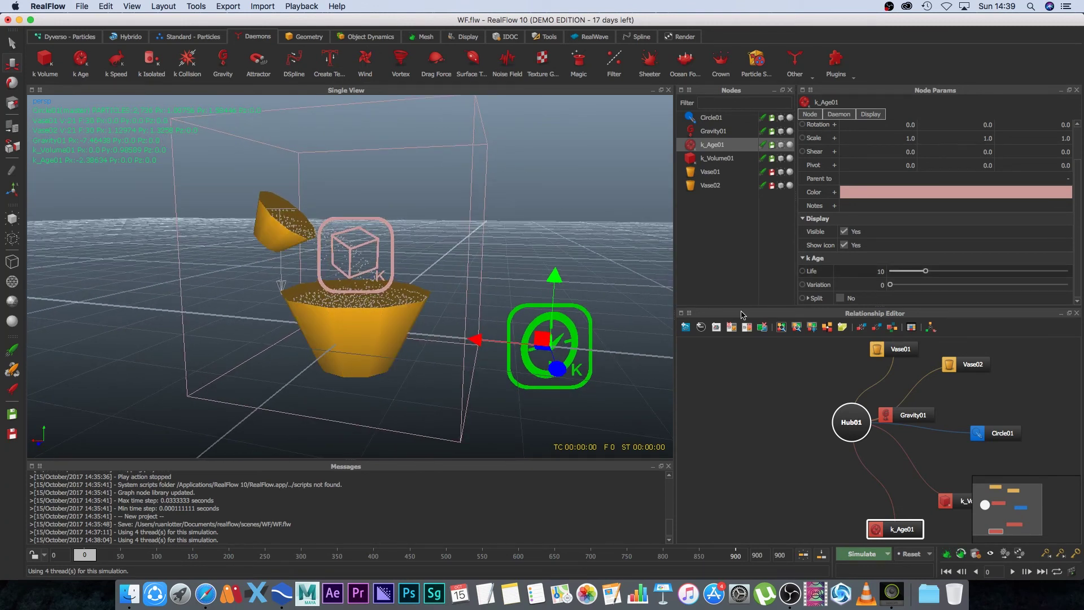
left_click(877, 271)
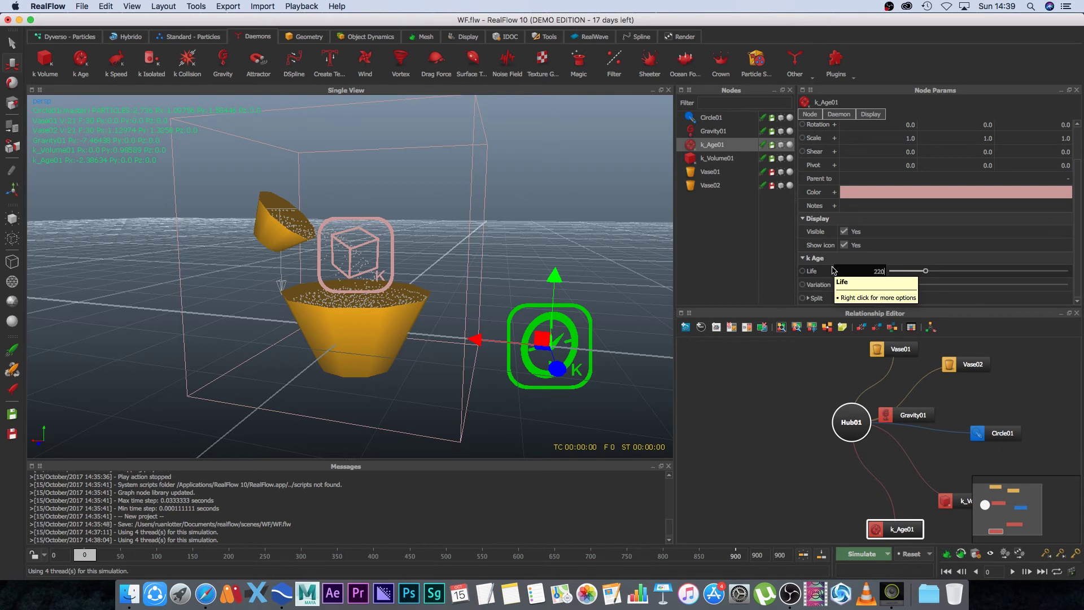
key("Return")
Simulate from the initial state with the k Age daemon, select the circle emitter, and inspect the particles in both vases up close
mouse_move(600, 297)
left_mouse_down("alt")
mouse_move(585, 301)
mouse_move(602, 318)
mouse_move(608, 306)
left_mouse_up("alt")
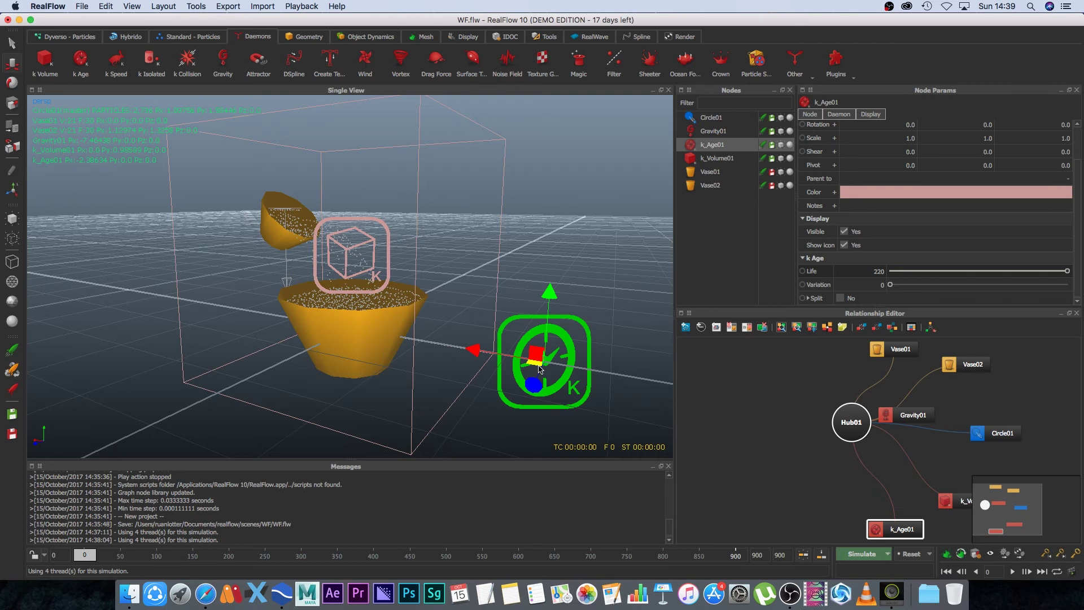
left_click_drag(602, 312, 644, 329, "alt")
left_click(864, 554)
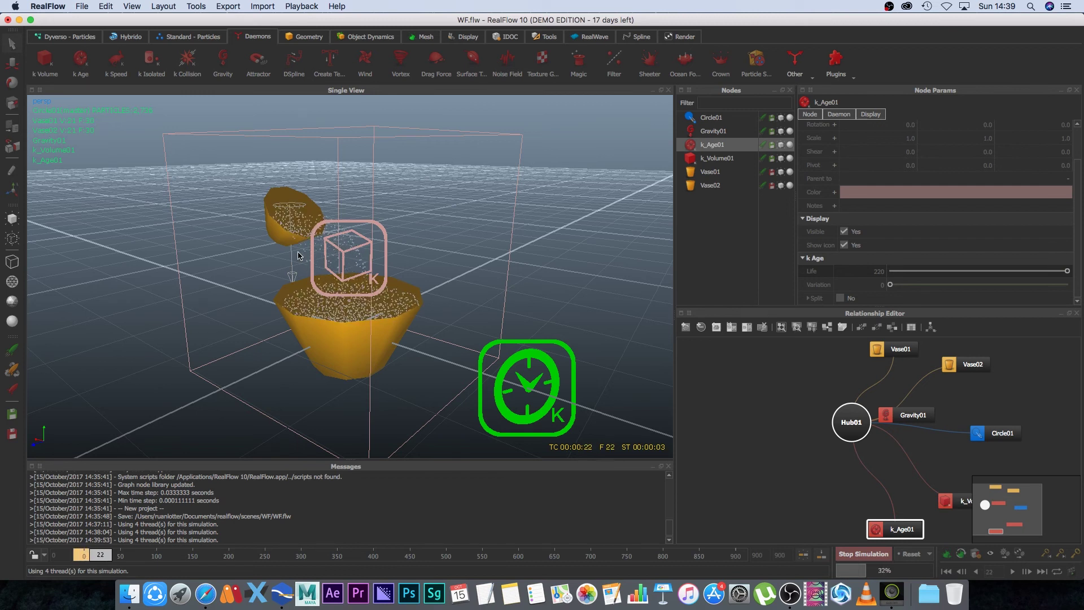
left_click(308, 263)
left_click_drag(310, 263, 316, 268)
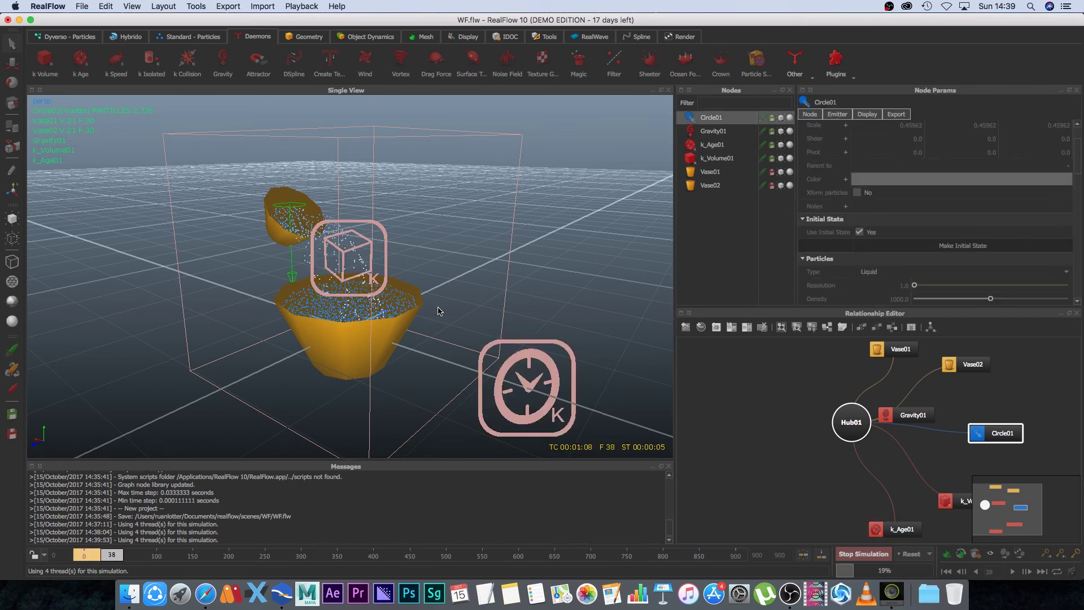
left_click_drag(438, 310, 443, 308, "alt")
right_click_drag(435, 286, 462, 294, "alt")
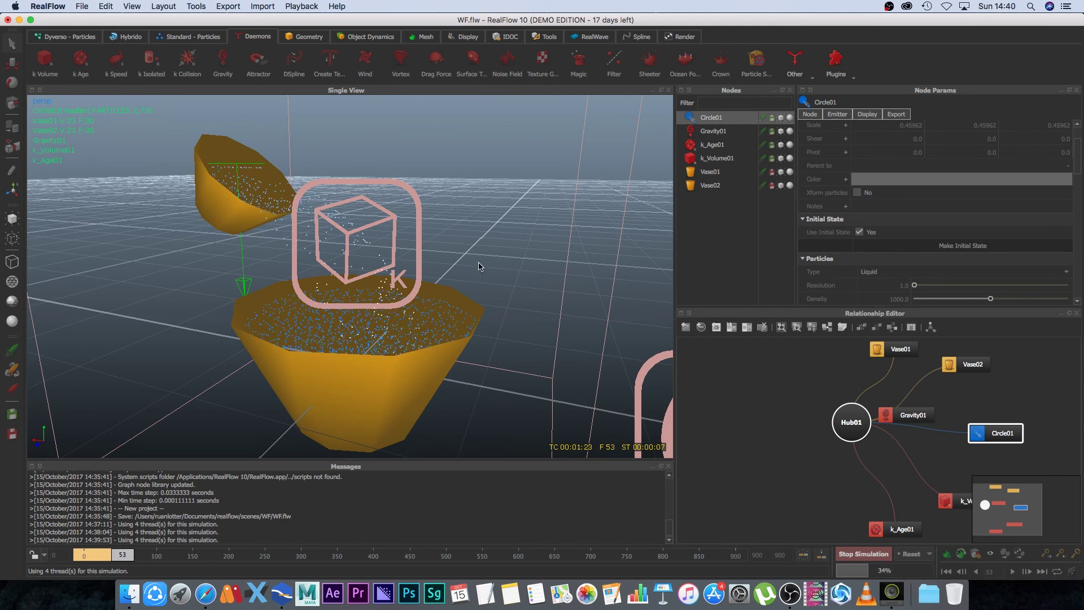
left_click_drag(508, 296, 513, 280, "alt")
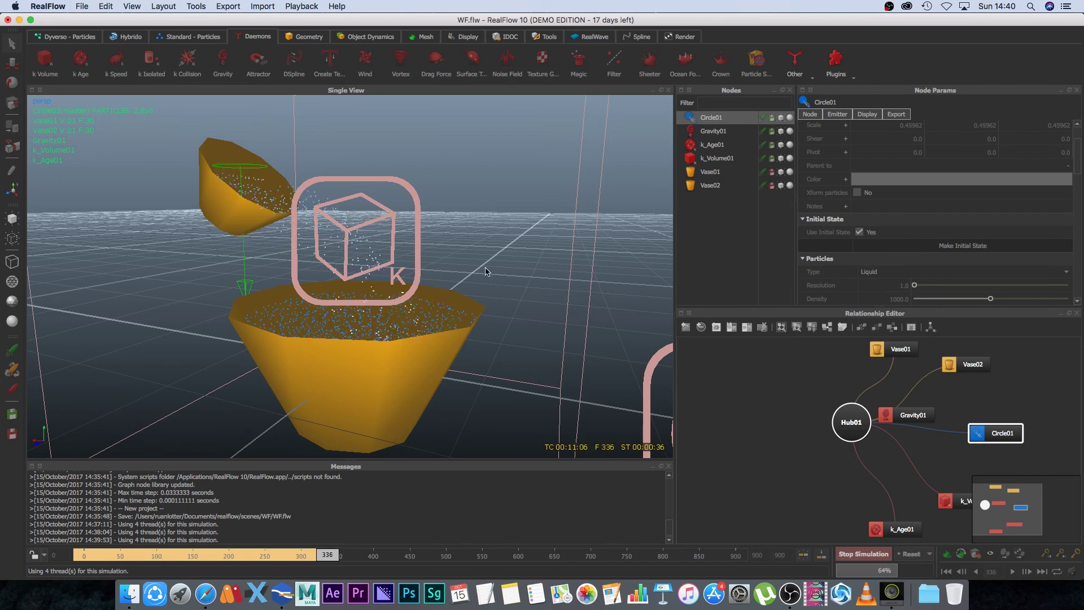
left_click_drag(481, 223, 511, 276, "alt")
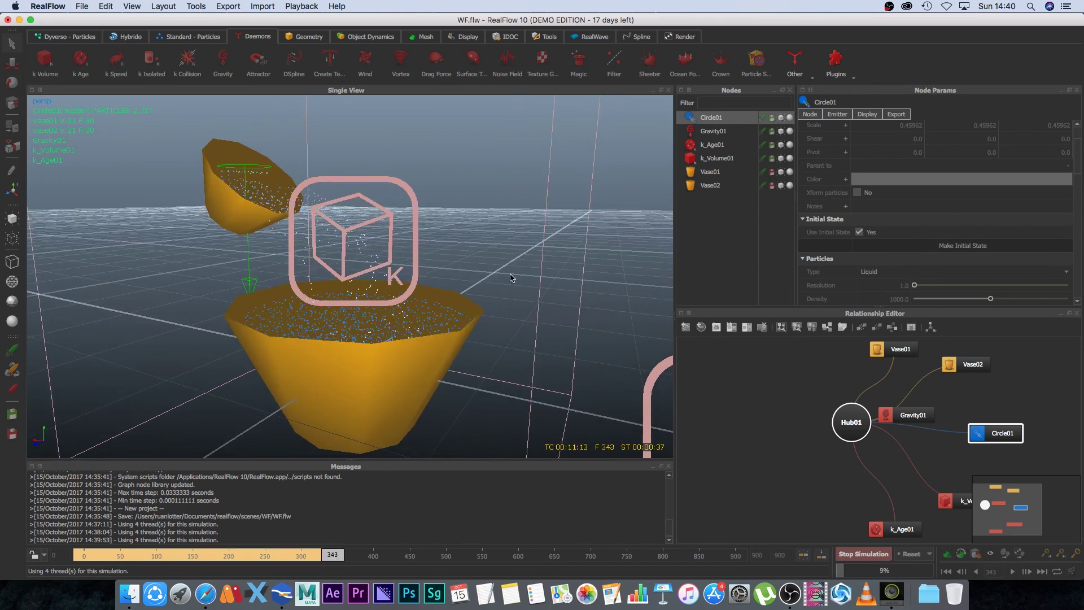